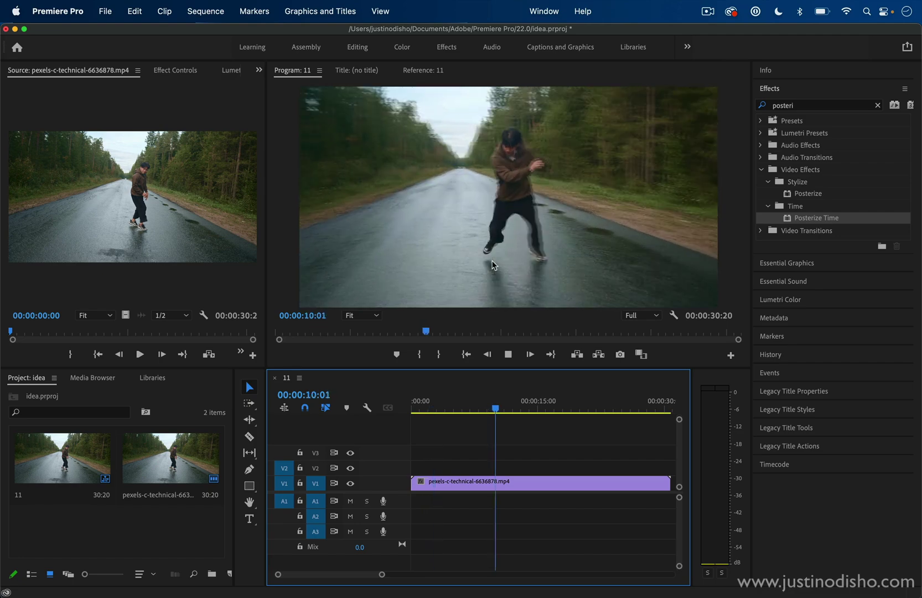
Stop playback and Alt-drag a copy of the pexels-c-technical-6636878.mp4 clip from V1 onto V2
key(space)
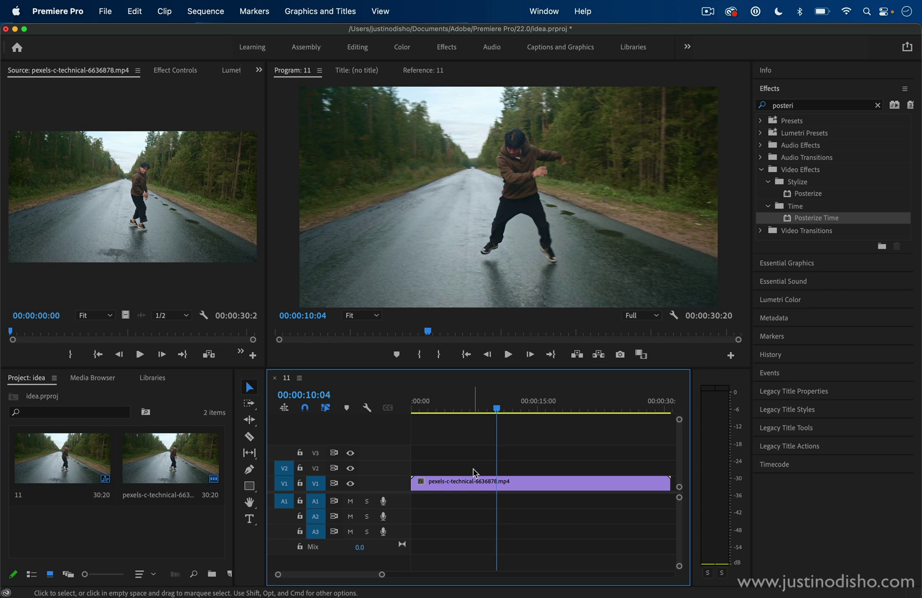
key(alt)
drag(484, 487, 481, 469)
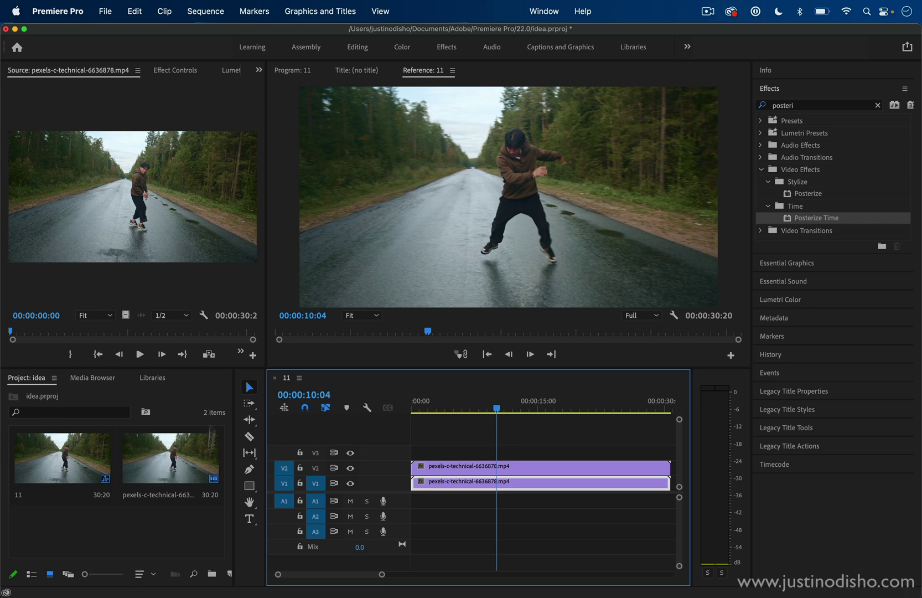
Select the V2 copy and show its Effect Controls, briefly checking the Window menu
click(514, 471)
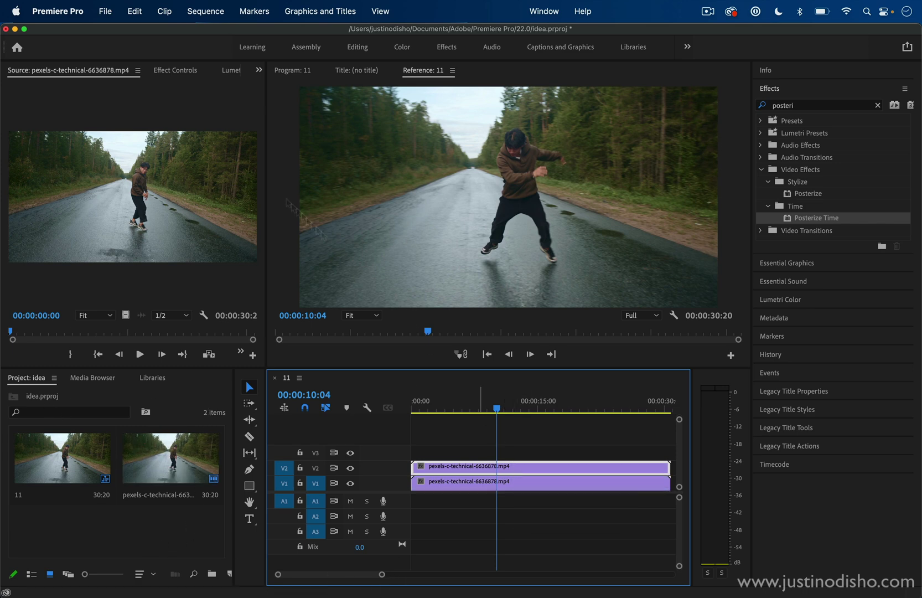
click(176, 72)
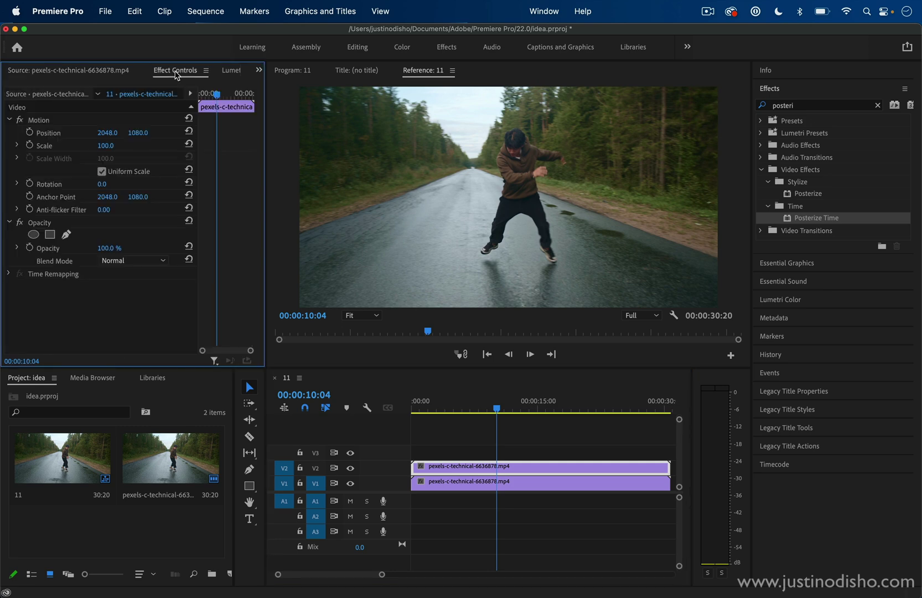
click(538, 11)
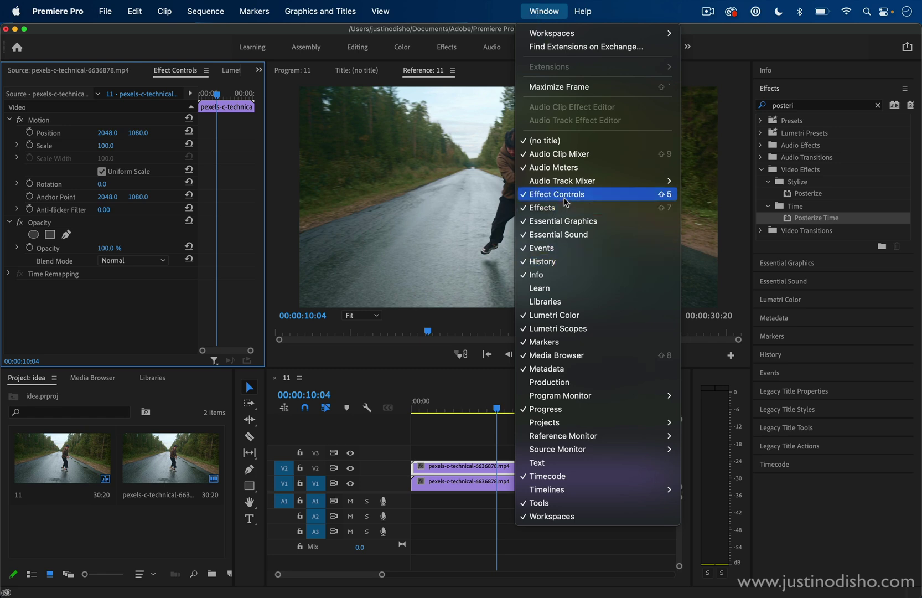
click(551, 4)
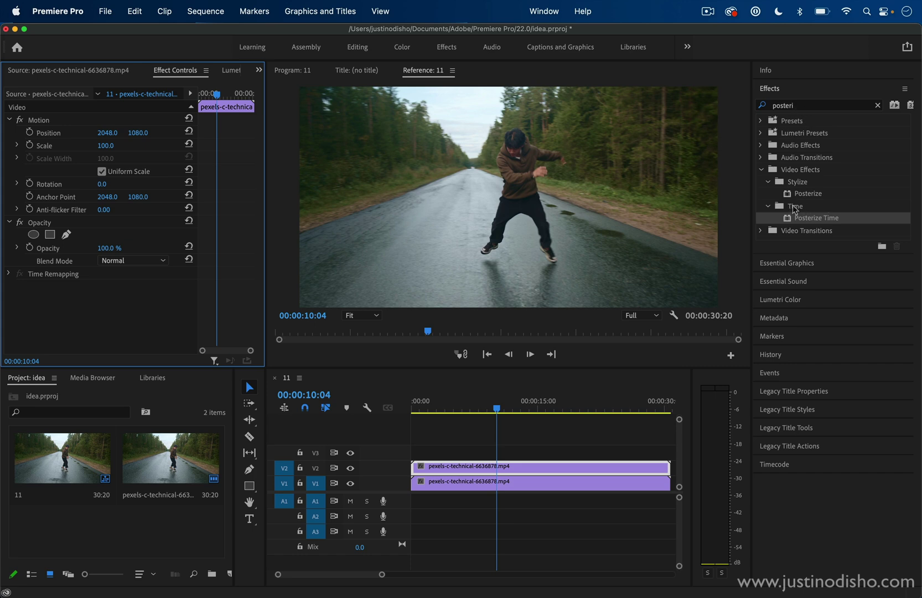
Apply Posterize Time to the V2 clip and select its Frame Rate property (default 24.0)
click(807, 219)
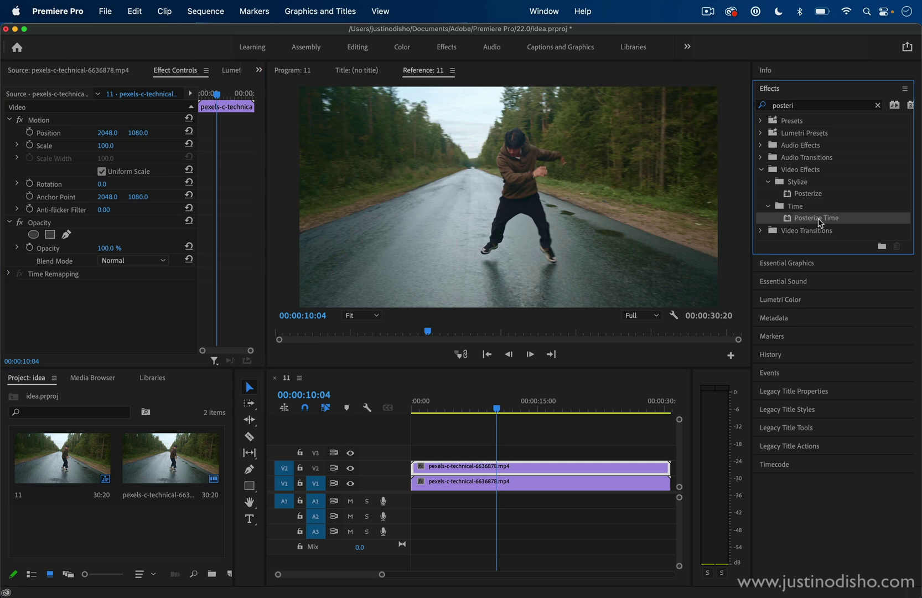
drag(819, 223, 485, 470)
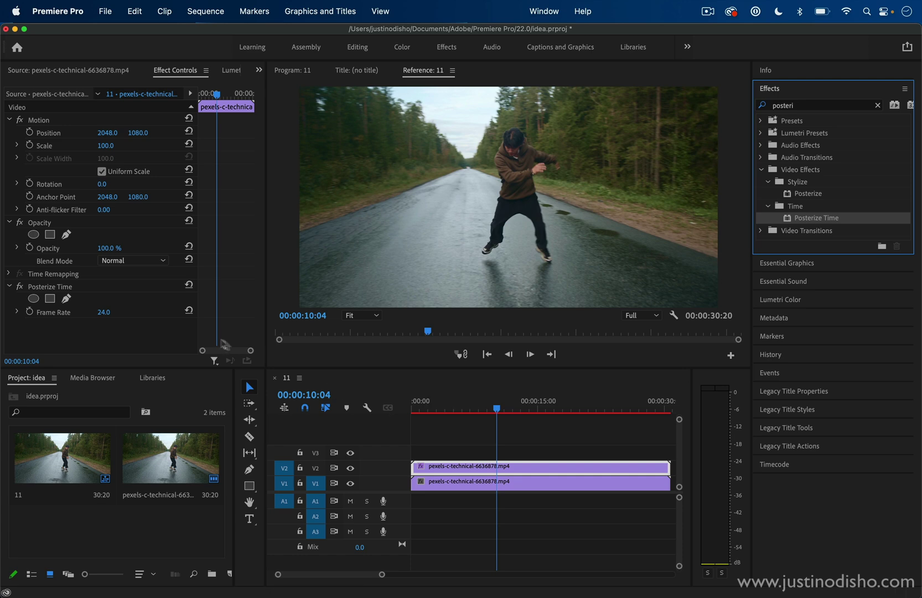
click(53, 289)
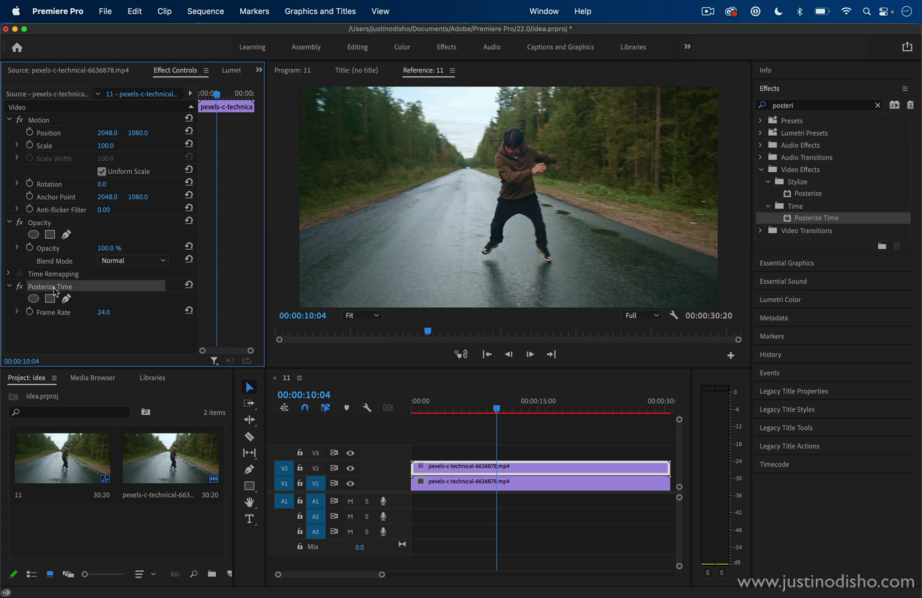
click(56, 315)
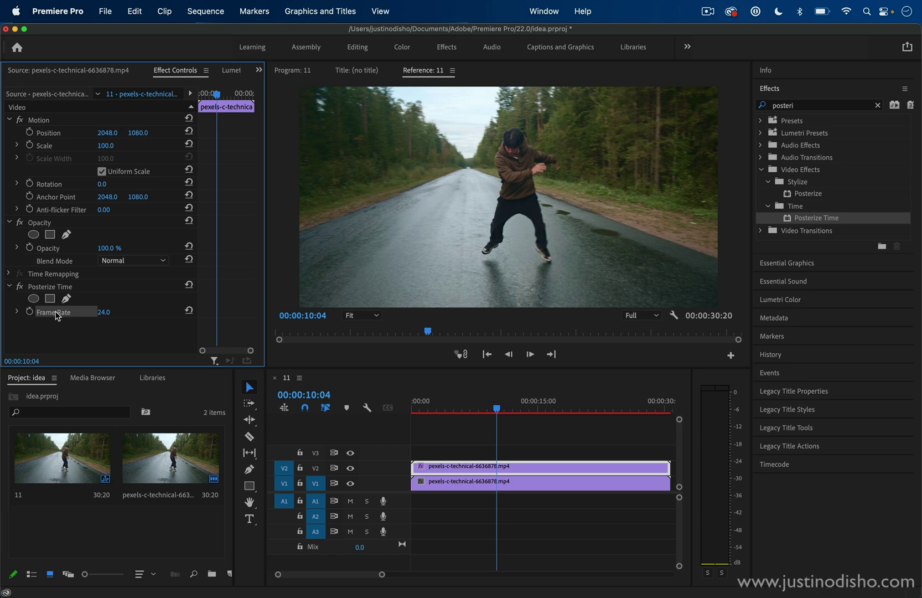
Set Posterize Time Frame Rate to 1 and preview from the sequence start
click(422, 404)
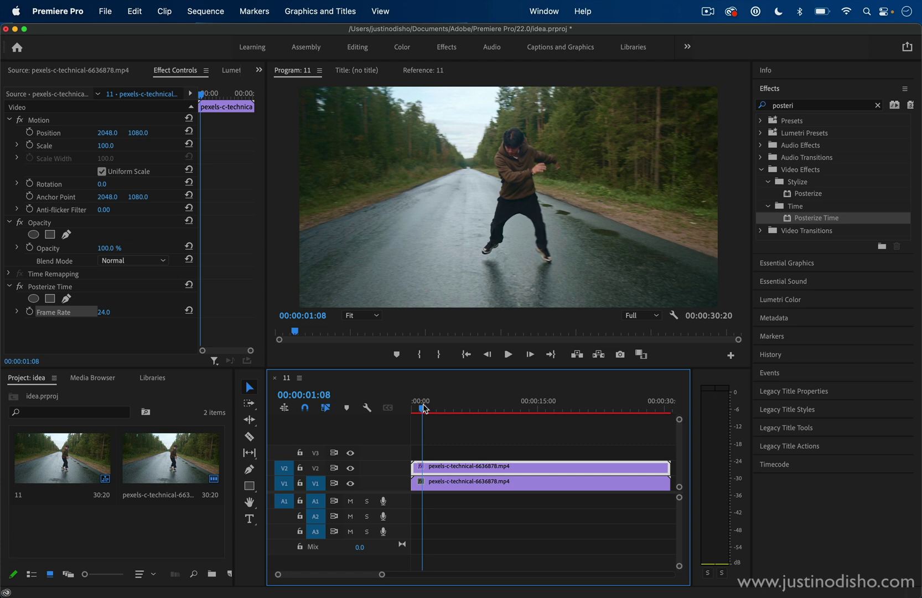
click(107, 312)
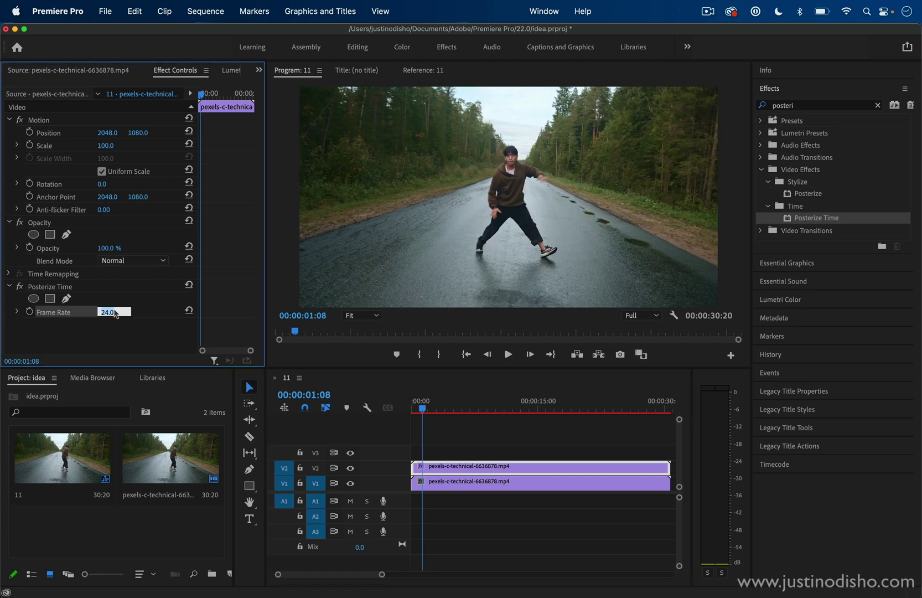
text(1)
key(Return)
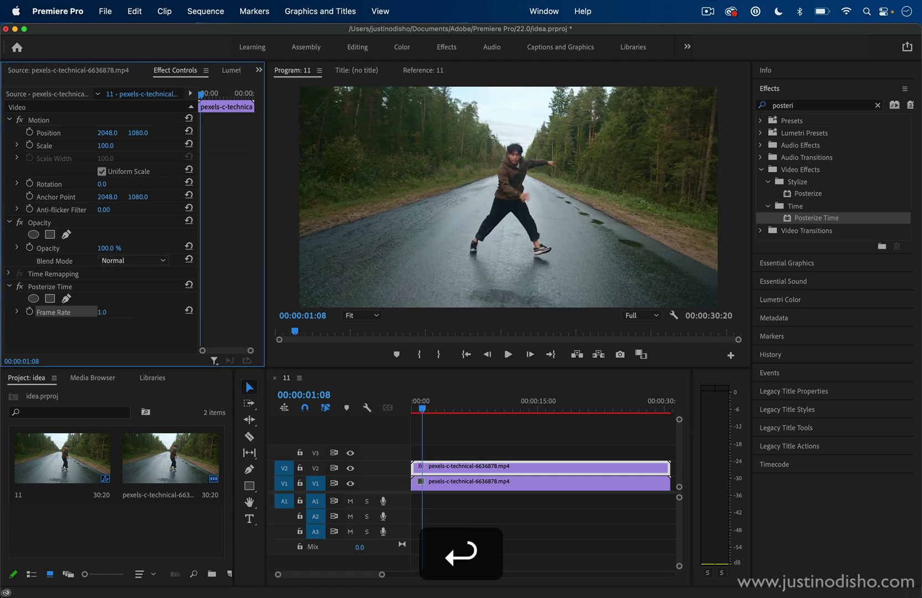
drag(421, 408, 409, 407)
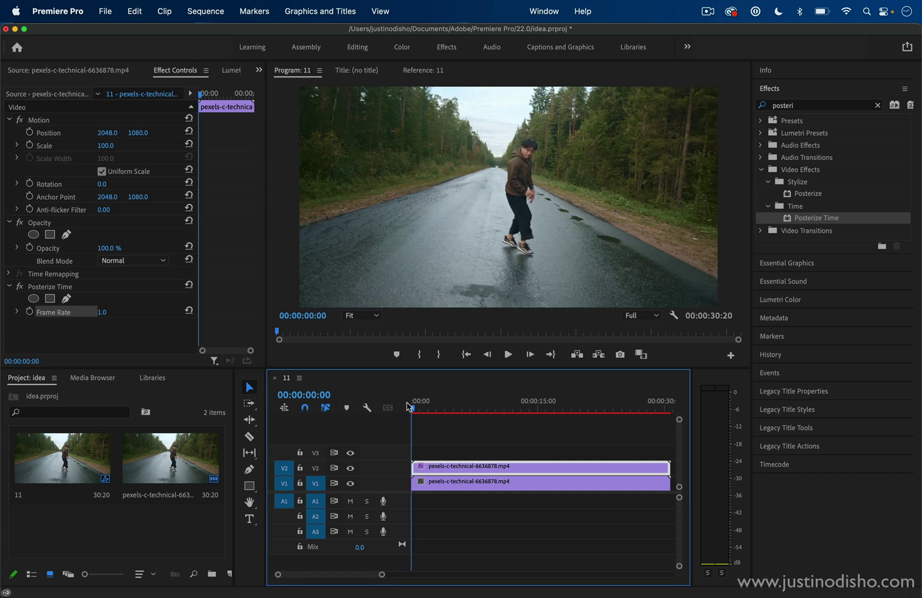
key(space)
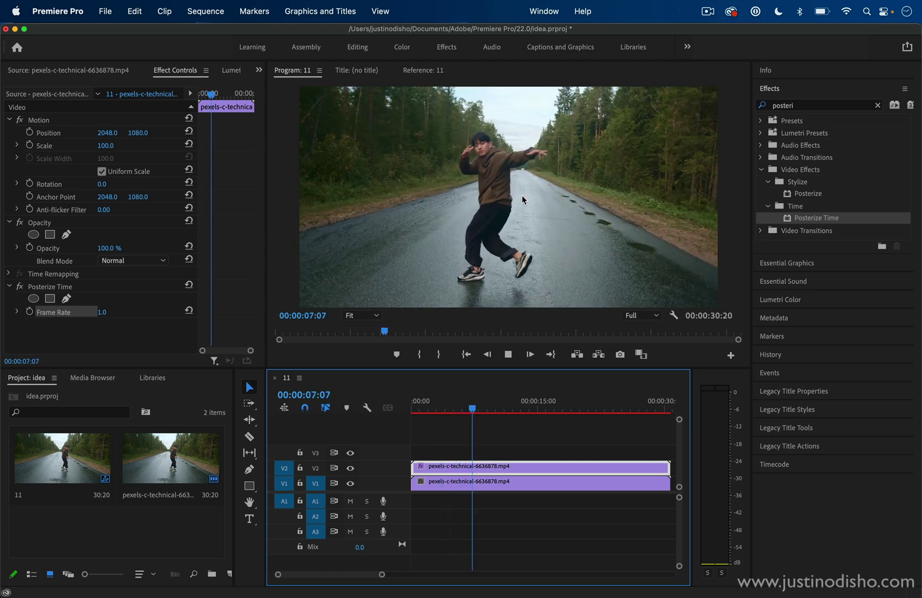
key(space)
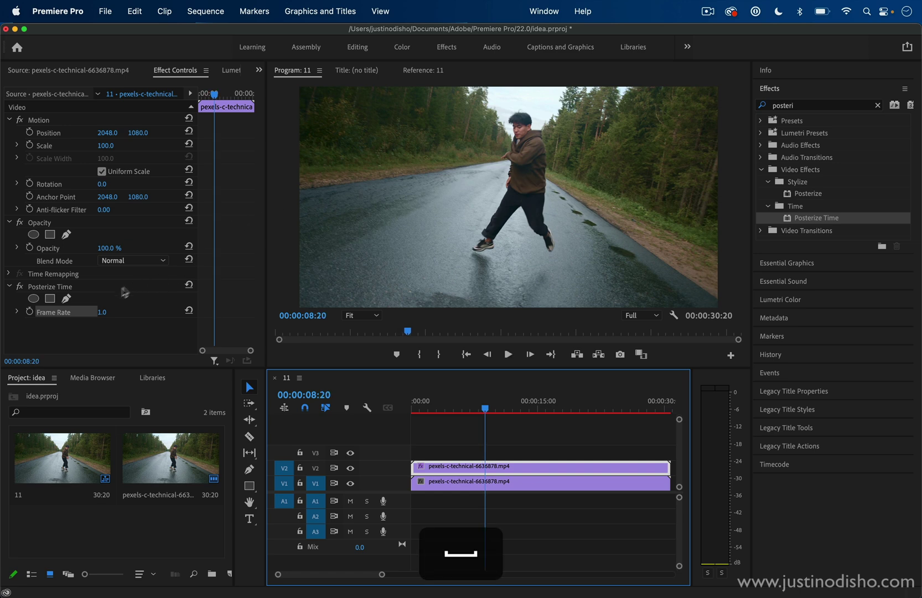
Change the Frame Rate to 6 and preview the stutter
click(106, 312)
click(113, 311)
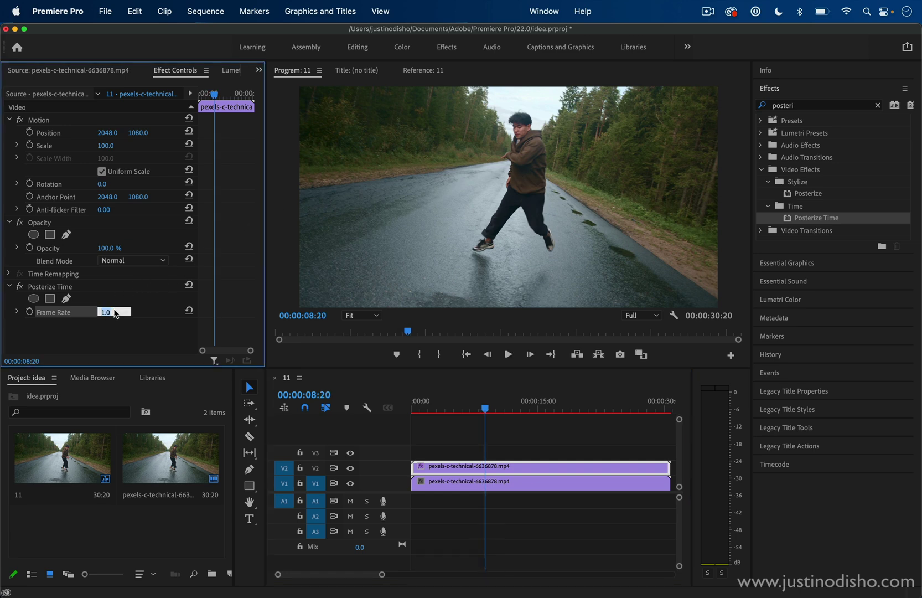
text(6)
key(Return)
key(space)
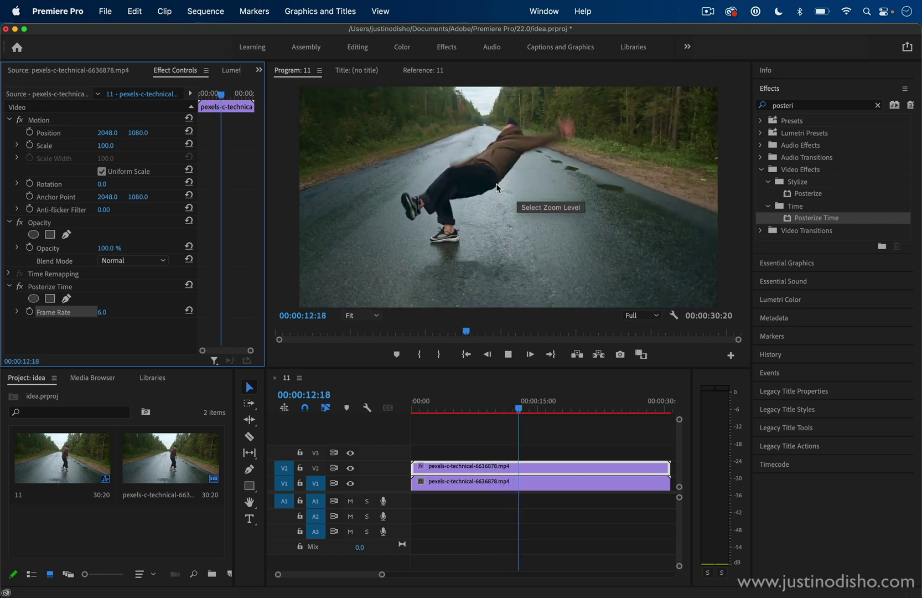
key(space)
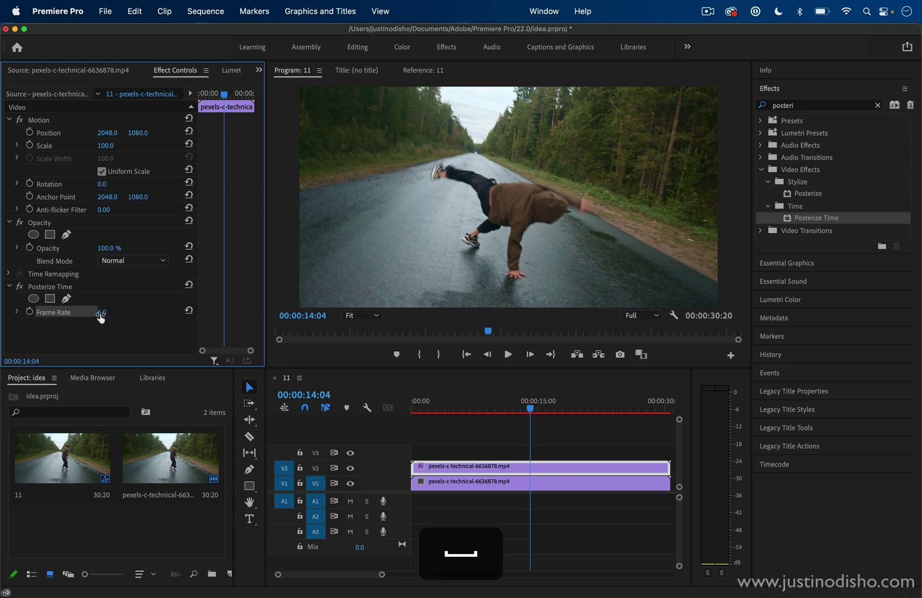
Change the Frame Rate to 12 and preview the result
click(101, 313)
text(12)
key(Return)
key(space)
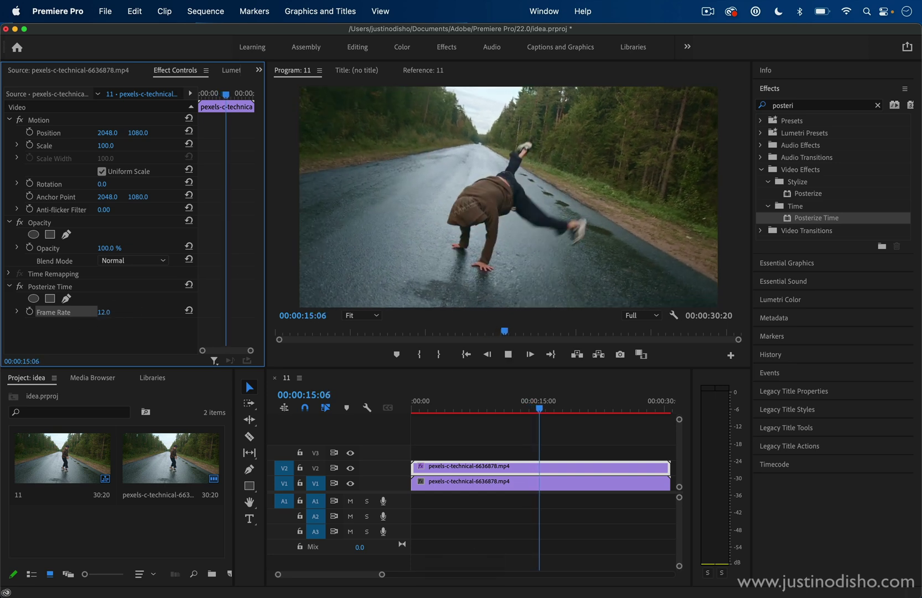
key(space)
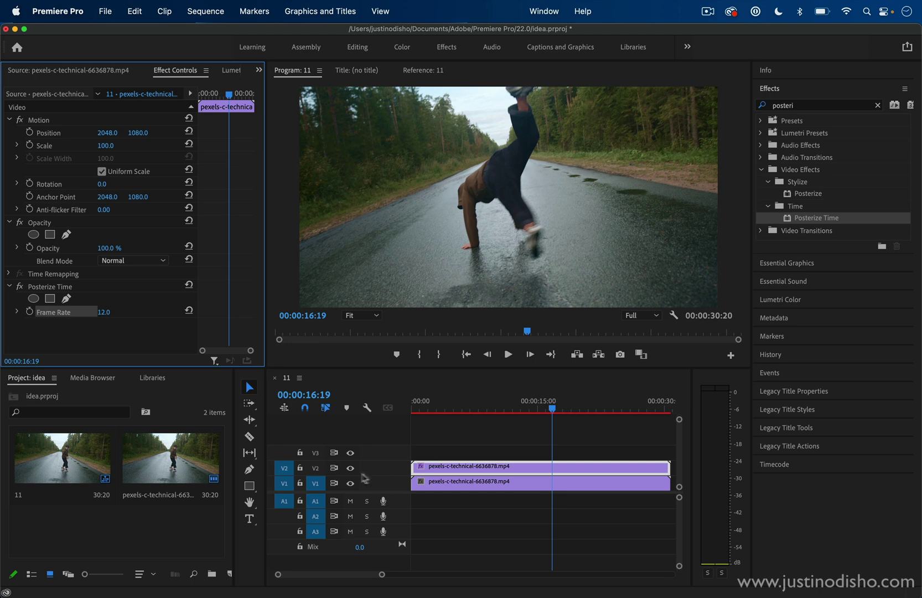
Set the Posterize Time Frame Rate back to 6 and reselect the V2 clip
click(114, 310)
text(6)
key(Return)
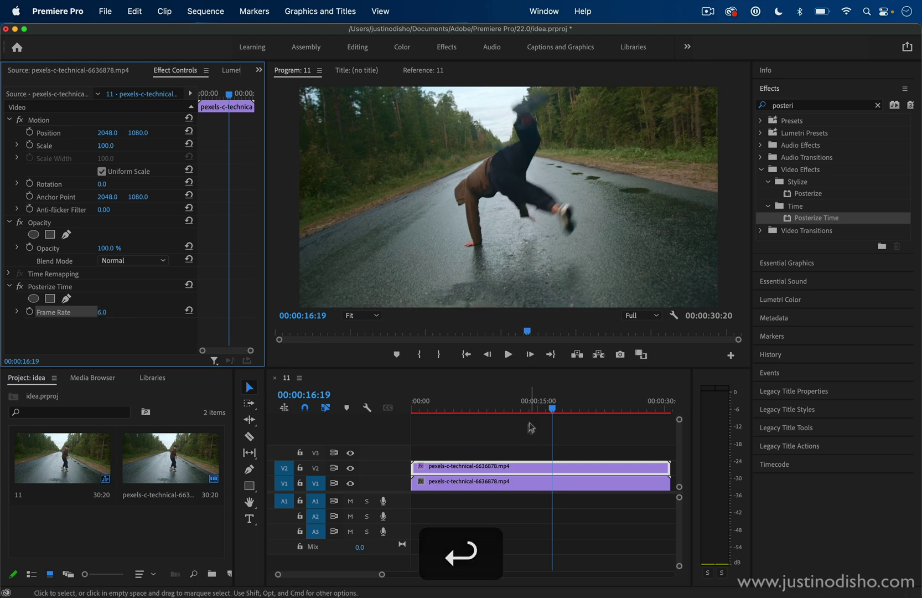
click(507, 483)
click(507, 471)
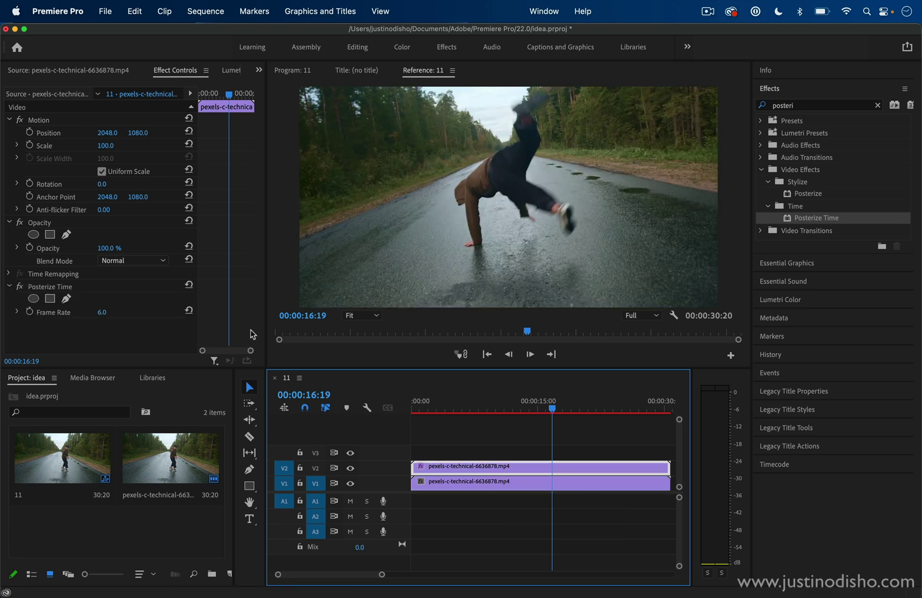
Give the V2 clip 51% opacity with Lighten blend mode and play the preview
click(105, 248)
text(38)
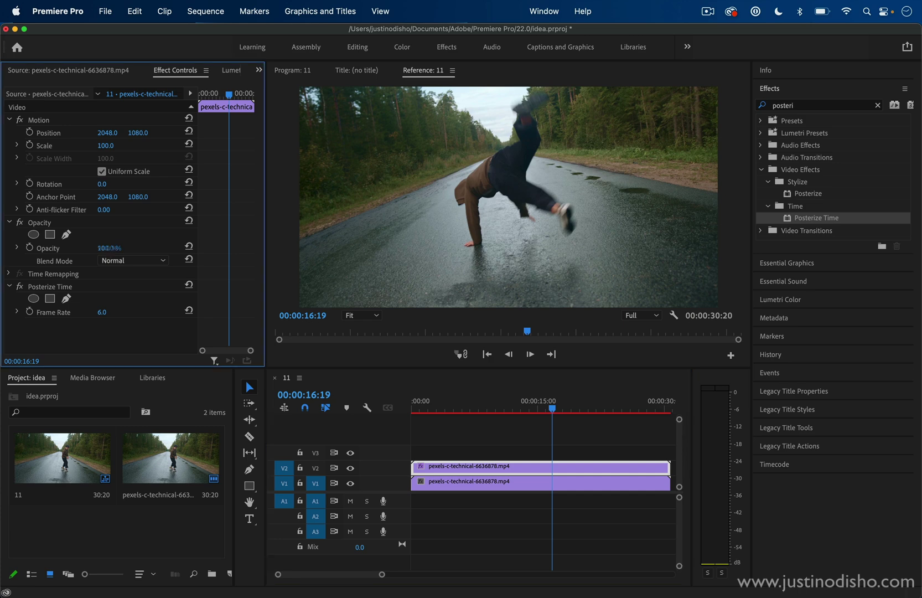
key(Return)
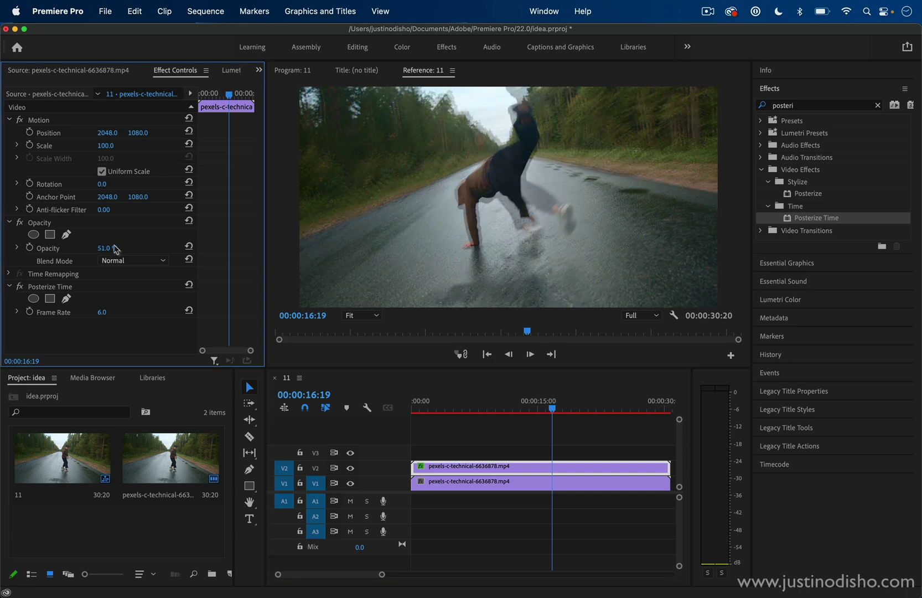
click(133, 261)
click(137, 372)
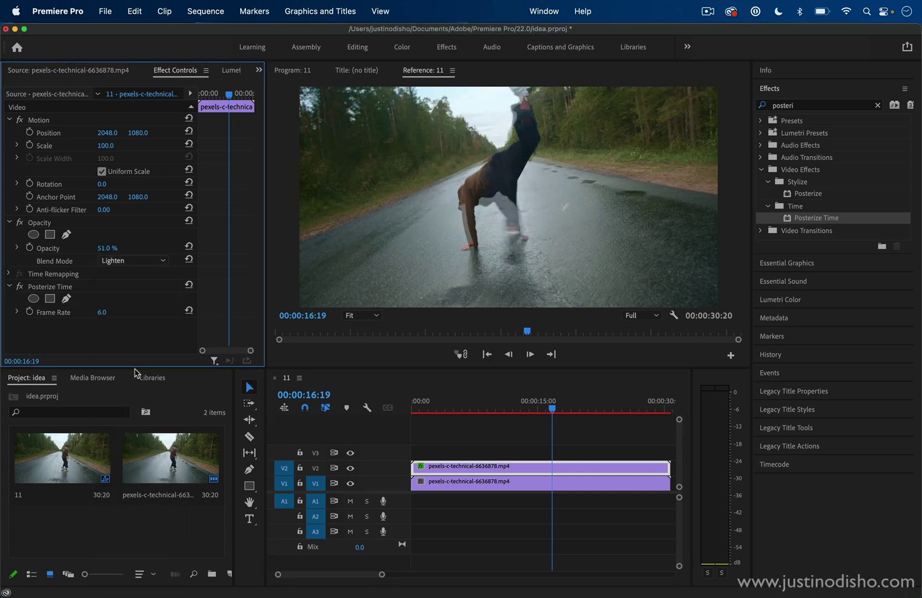
key(space)
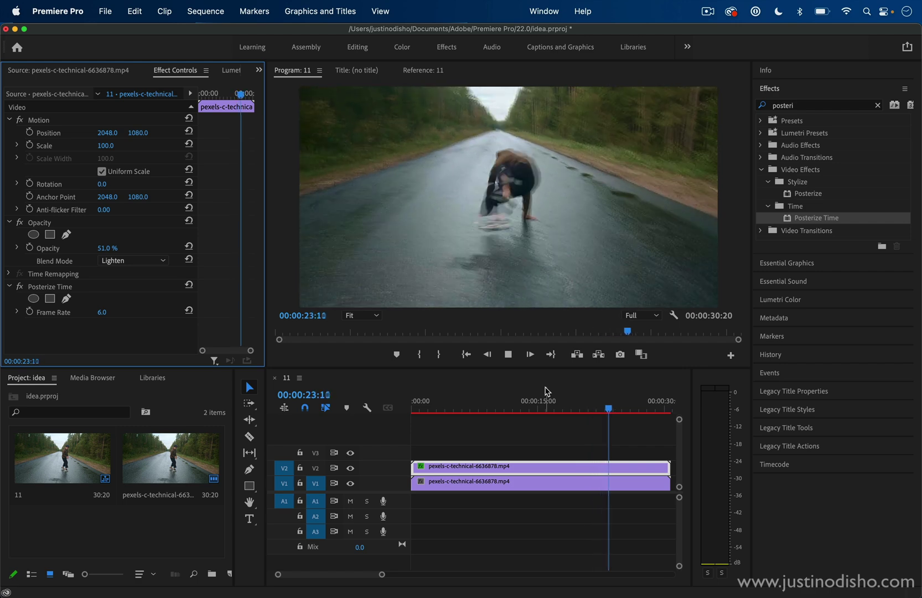
Stop the preview, search 'luma', and apply Keying > Luma Key to the V2 clip
key(space)
click(814, 104)
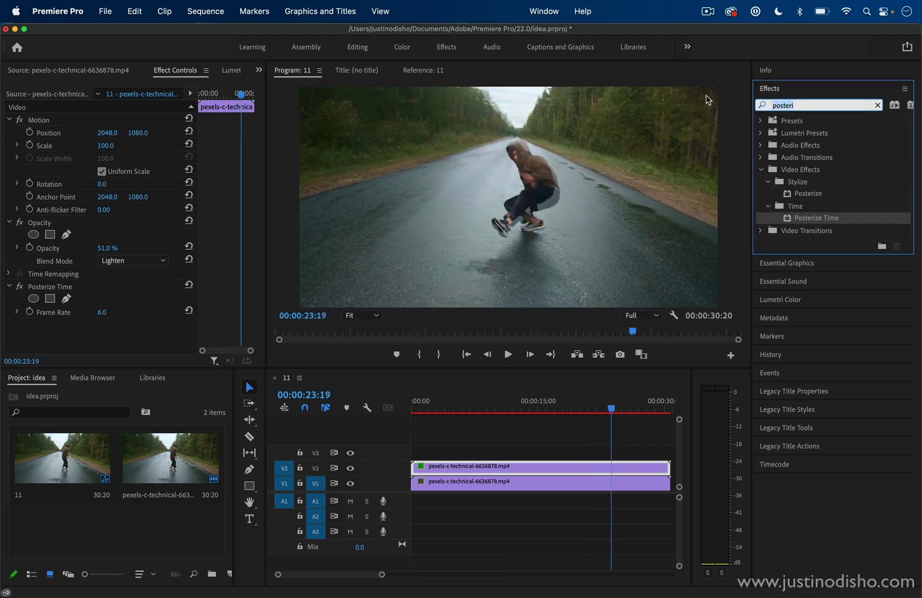
key(super+a)
text(luma)
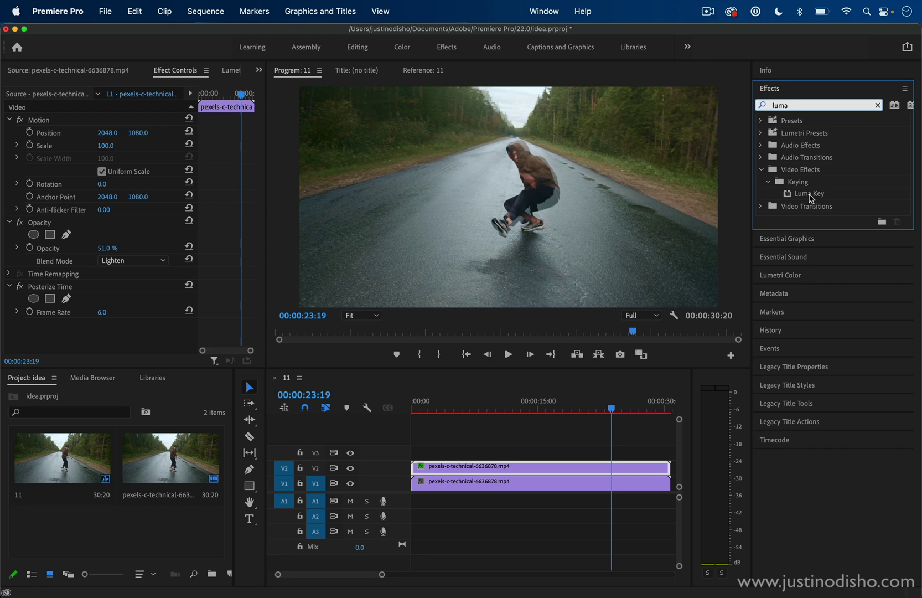
drag(809, 198, 486, 467)
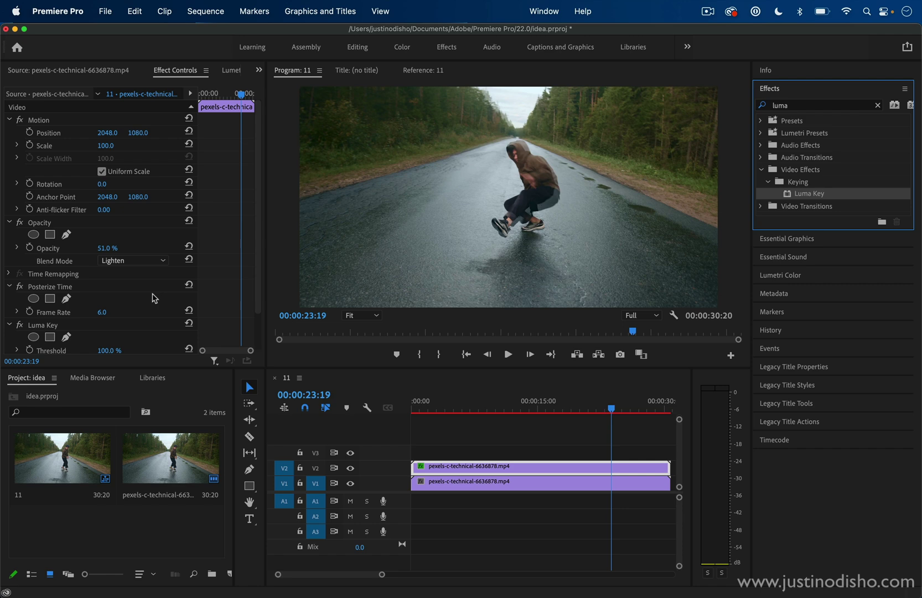
Return the V2 clip to Normal blend at full opacity and hide track V1's output
click(117, 261)
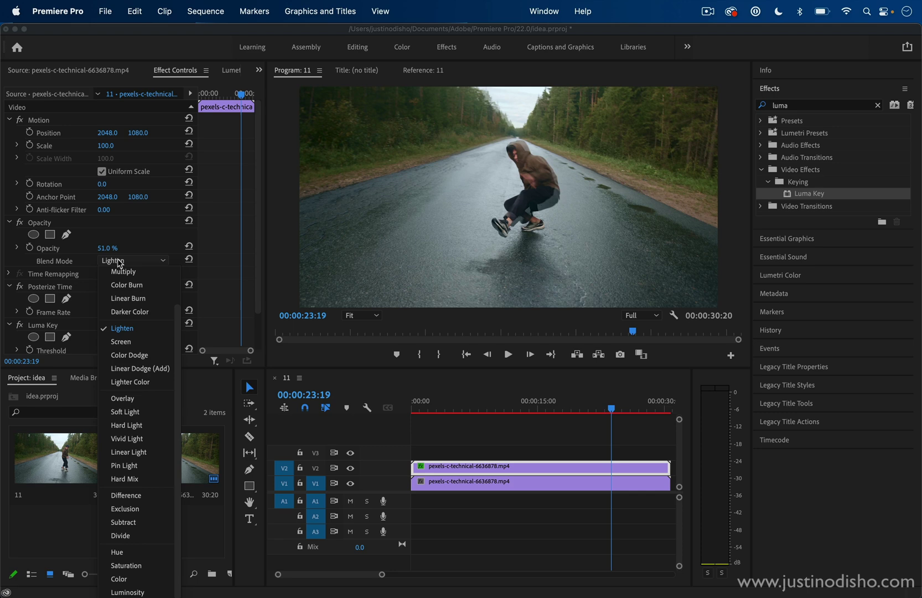
click(123, 261)
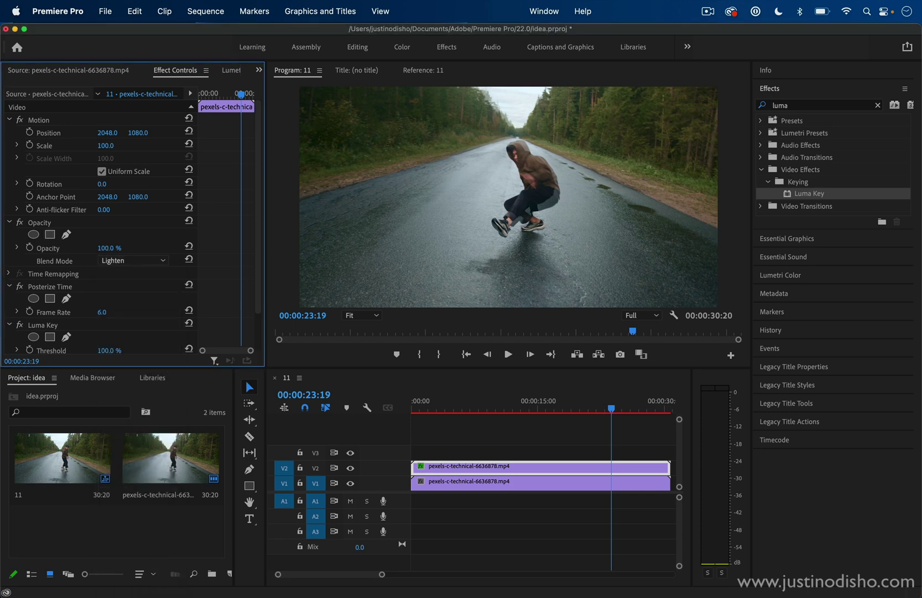
click(130, 261)
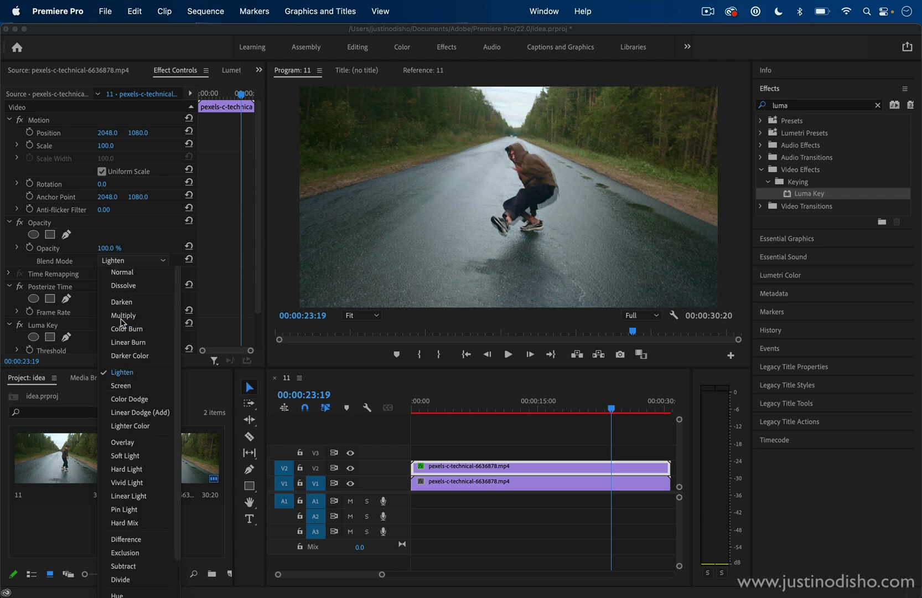
click(123, 272)
click(173, 284)
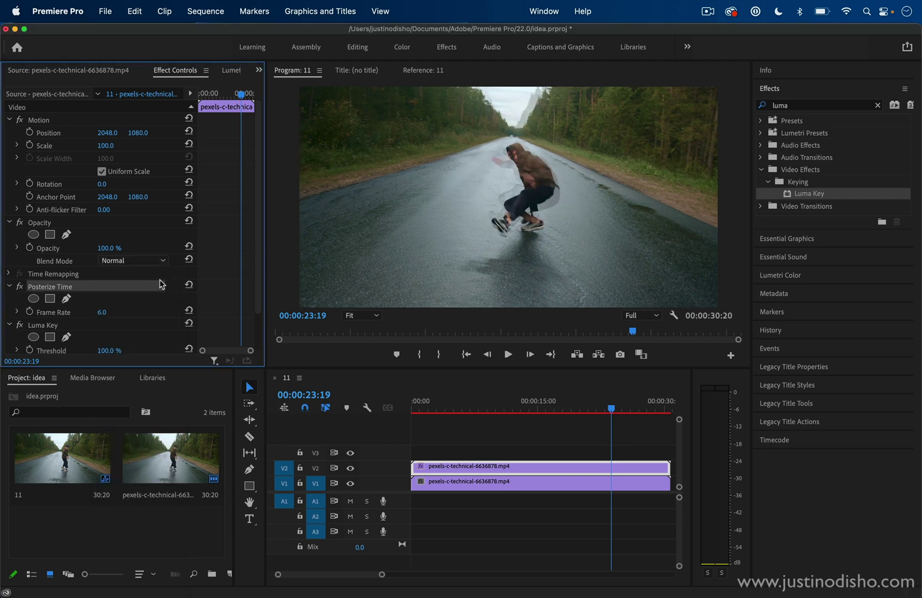
scroll(160, 284, down, 3)
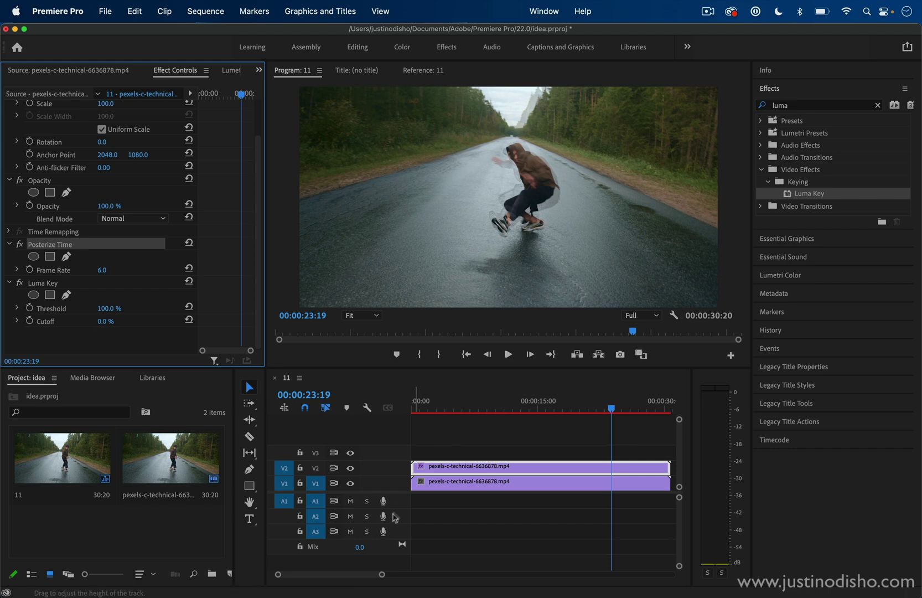
click(350, 483)
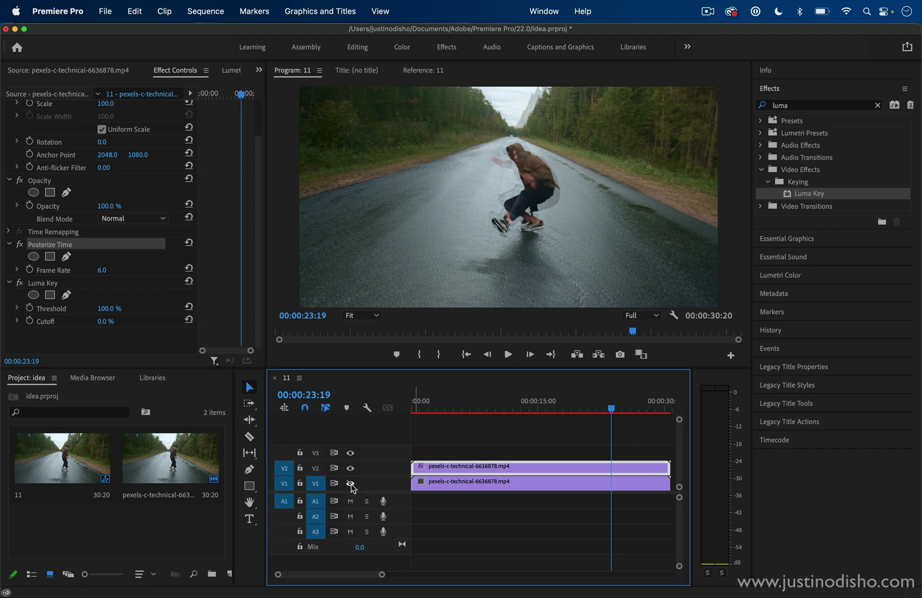
Adjust the Luma Key Threshold to 28% and Cutoff to 68% to drop out the dark sky and road
click(53, 309)
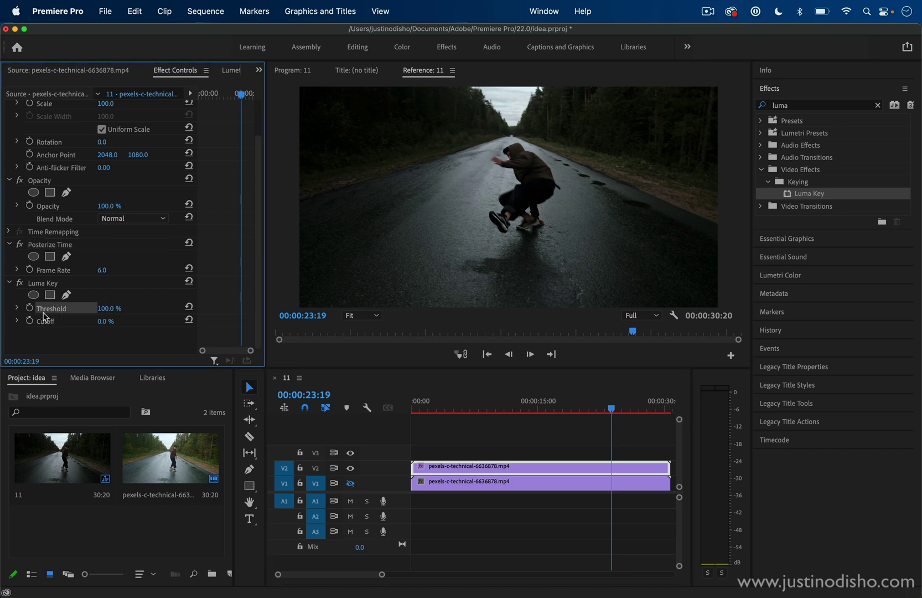
drag(109, 308, 66, 308)
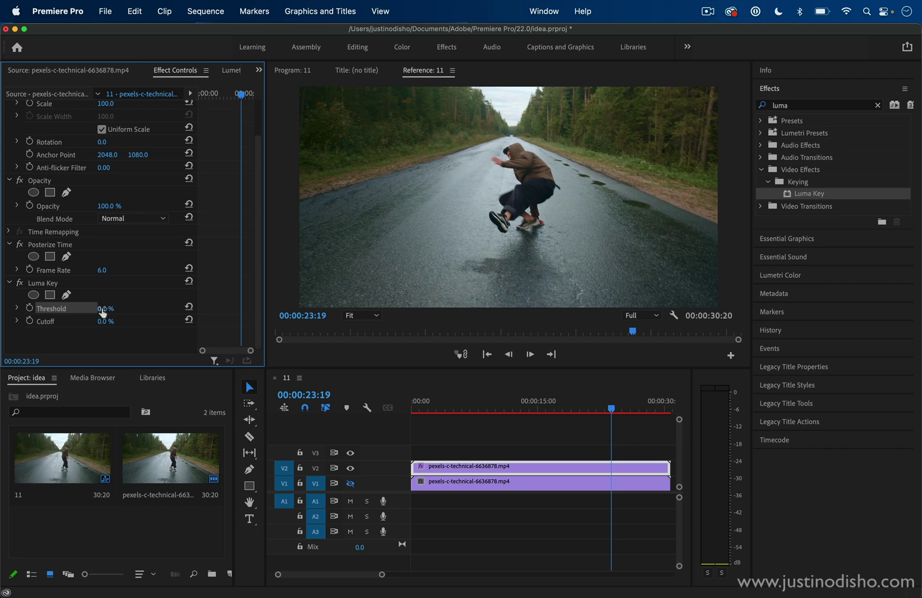
drag(105, 309, 166, 309)
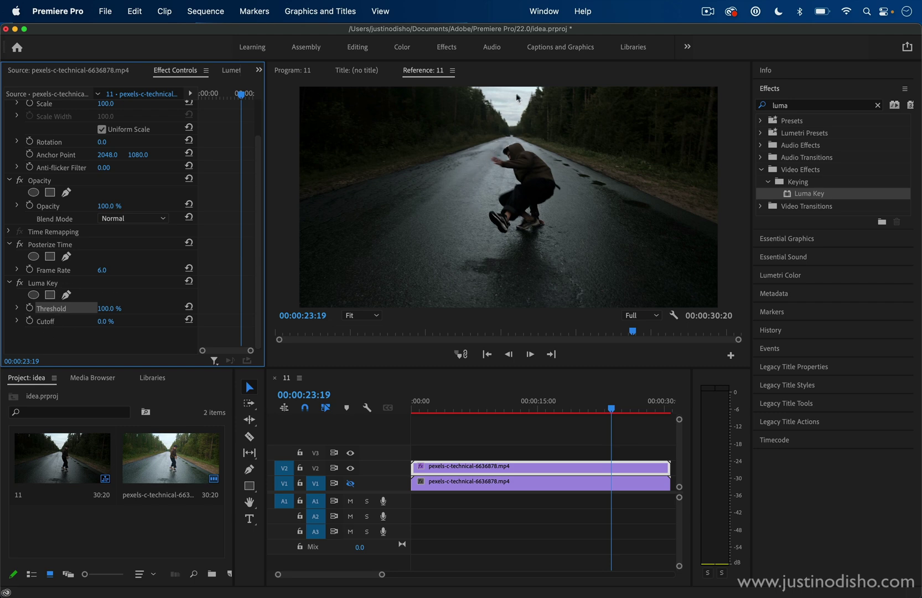
drag(105, 321, 161, 321)
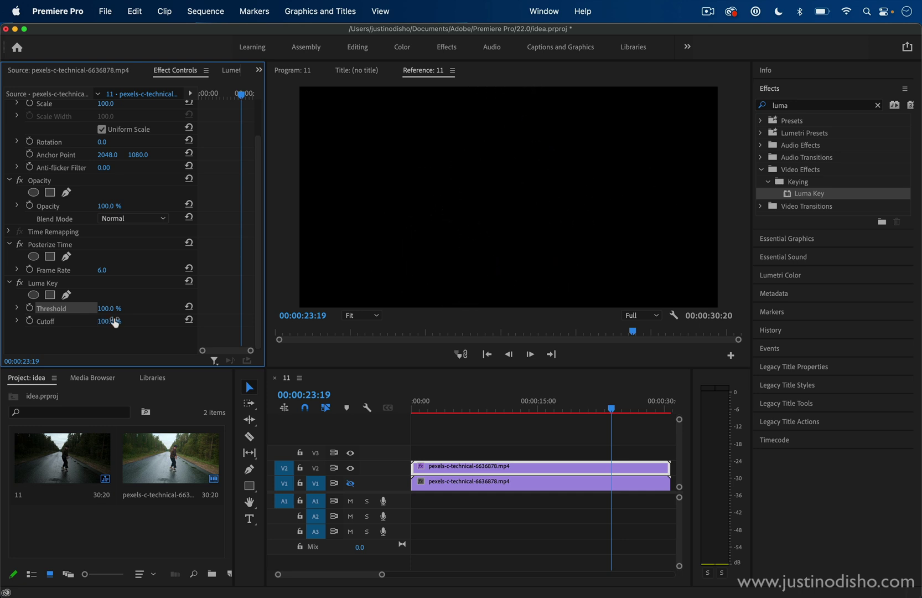
text(0)
key(Return)
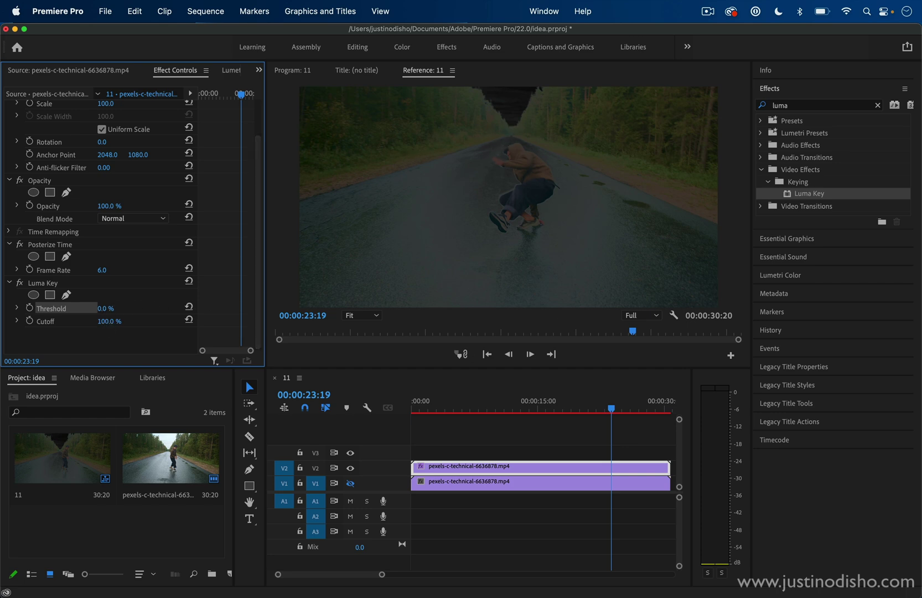
mouse_move(116, 321)
mouse_down()
mouse_move(106, 322)
mouse_move(115, 323)
mouse_move(109, 308)
mouse_move(133, 309)
mouse_move(117, 321)
mouse_up()
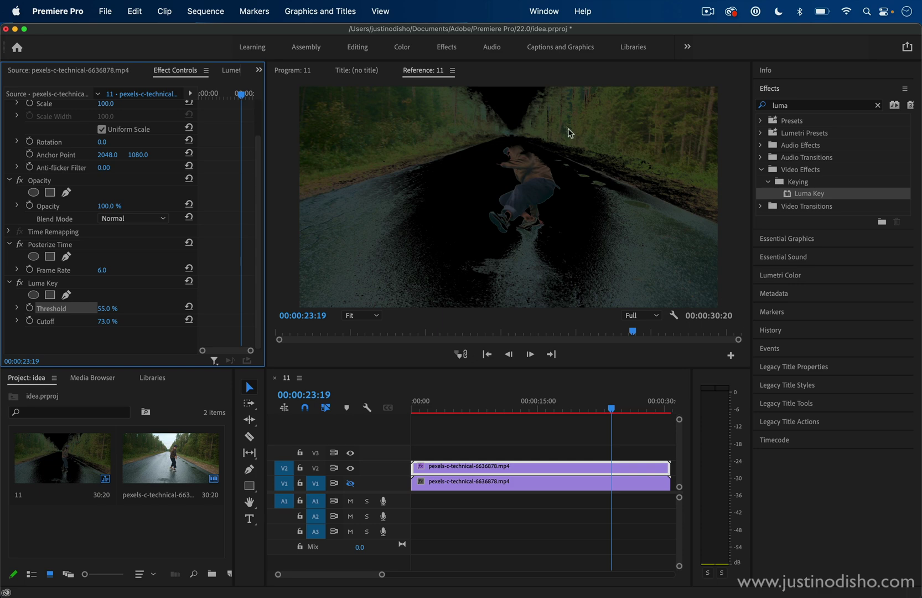
click(520, 407)
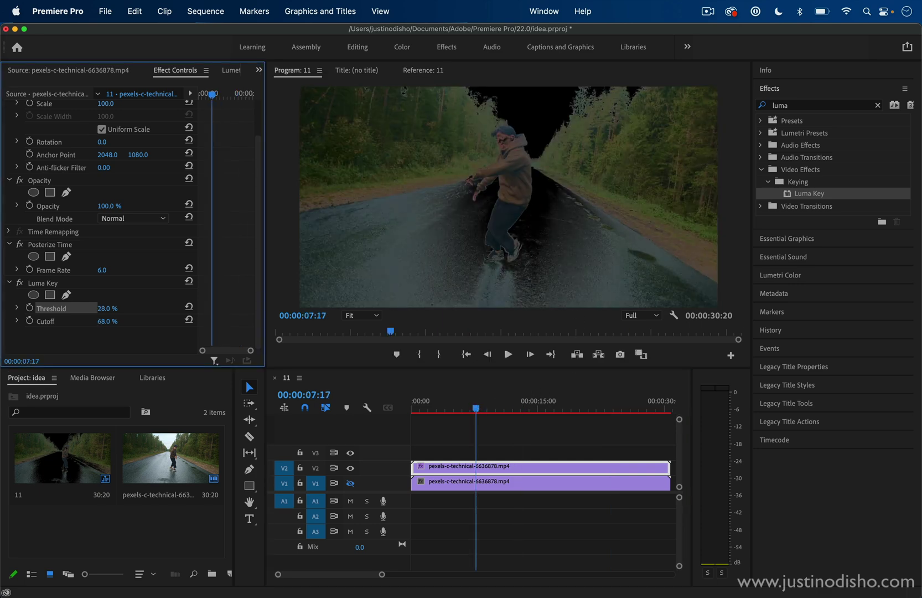
Raise the Luma Key Threshold to 33% and enter a 66% Cutoff
drag(105, 308, 109, 309)
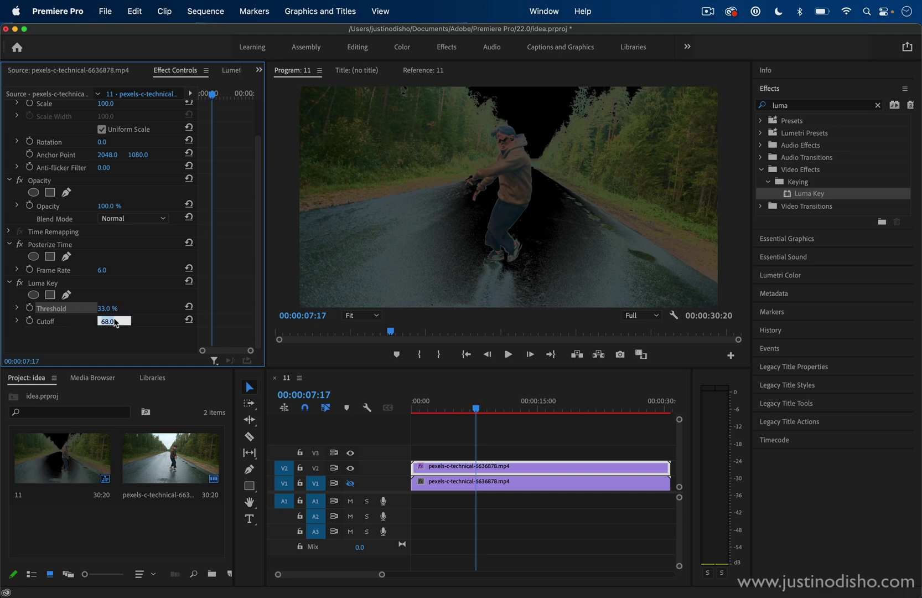
text(66)
key(Return)
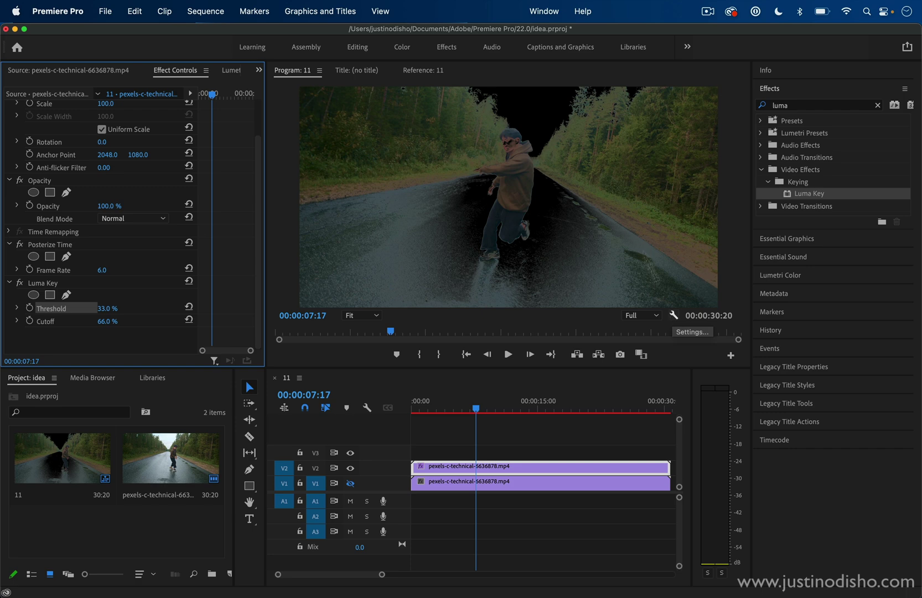
Show keyed-out areas as a checkerboard, turn track V1 back on, and rewind to the sequence start
click(675, 315)
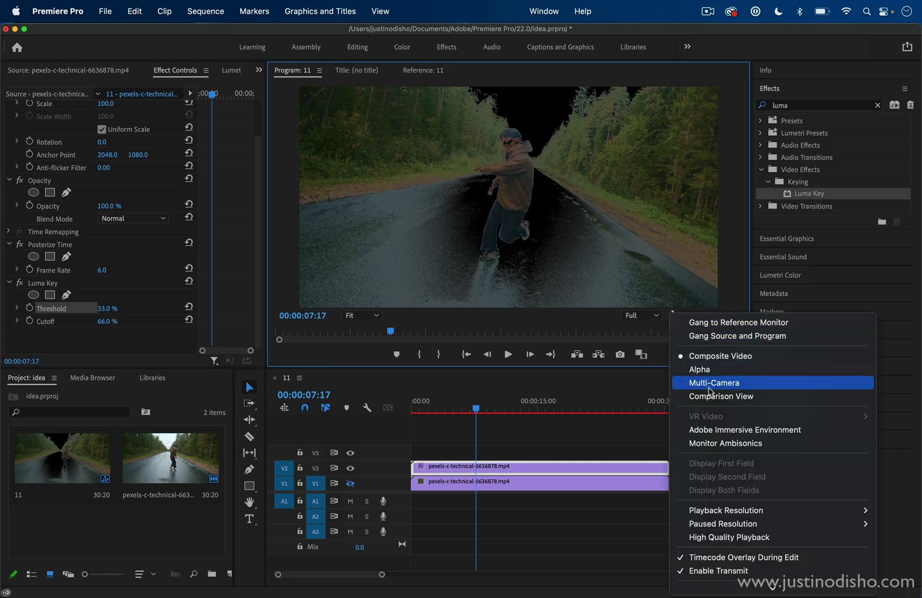
scroll(725, 415, down, 5)
click(724, 398)
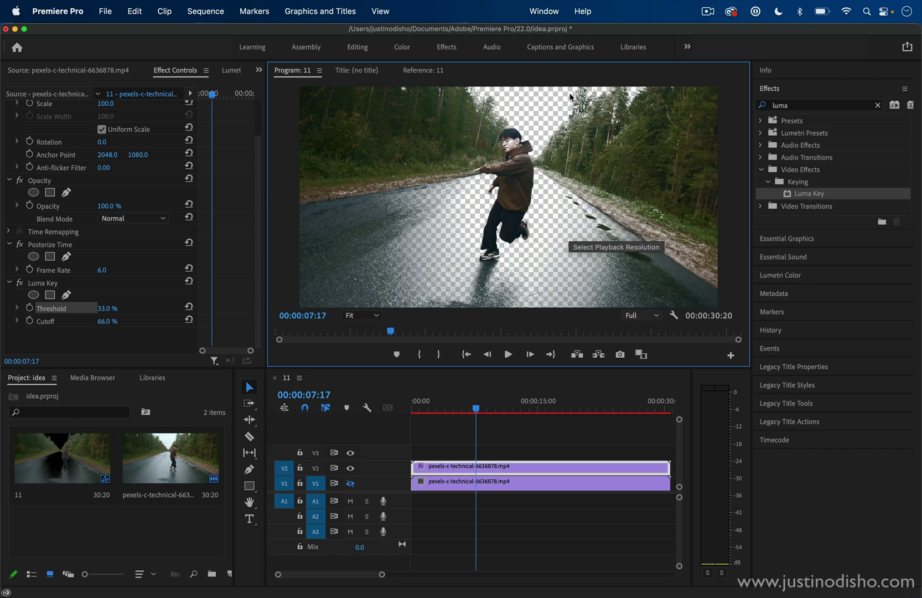
click(351, 485)
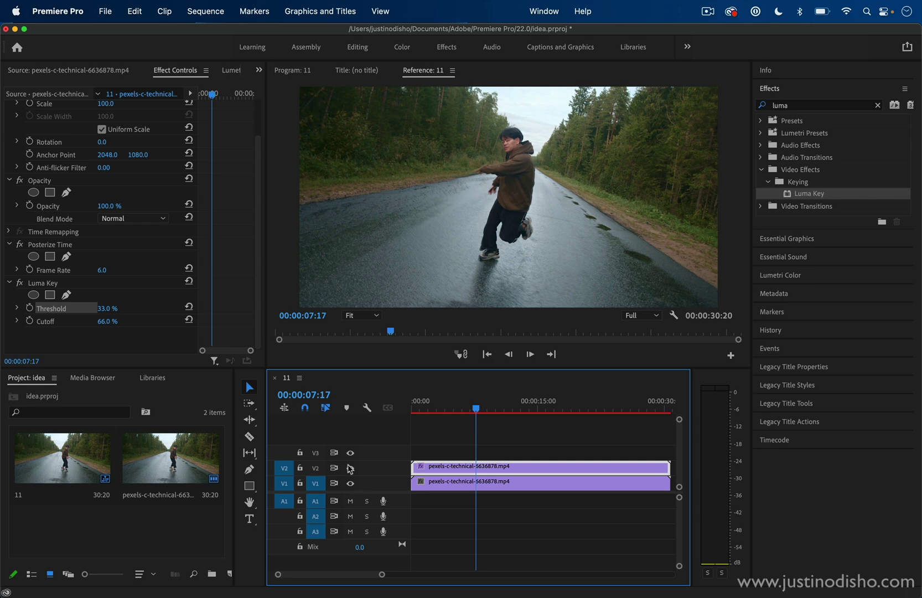
drag(476, 408, 339, 402)
key(space)
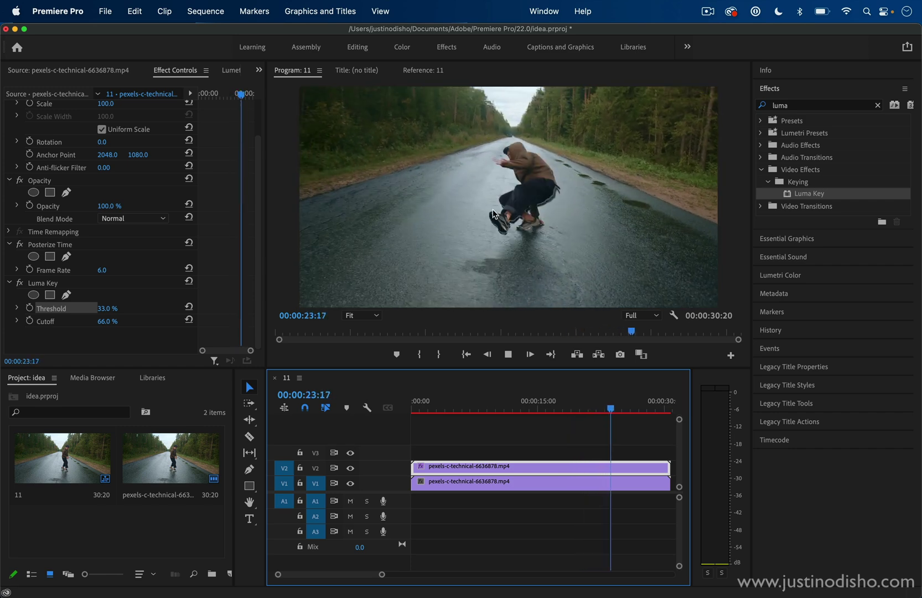
key(space)
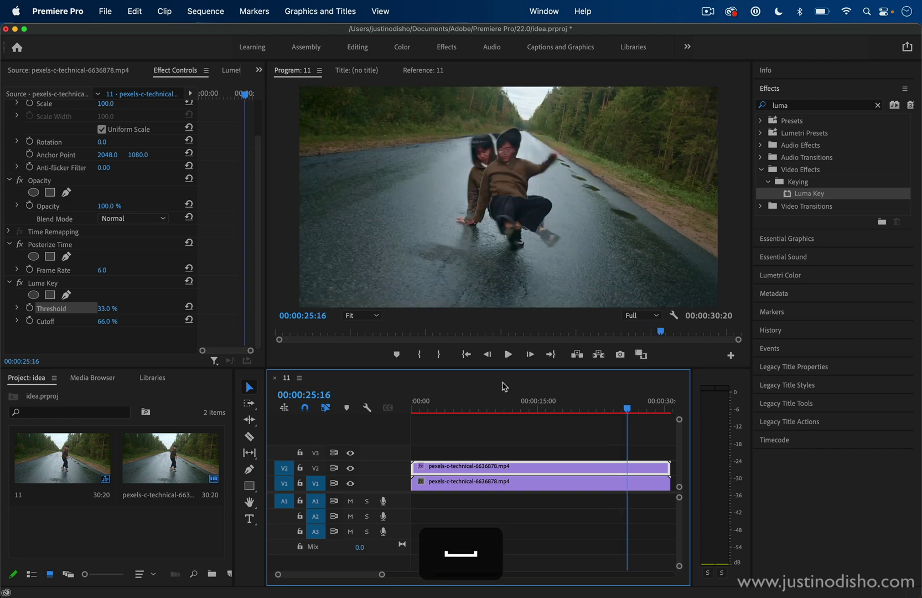
click(202, 304)
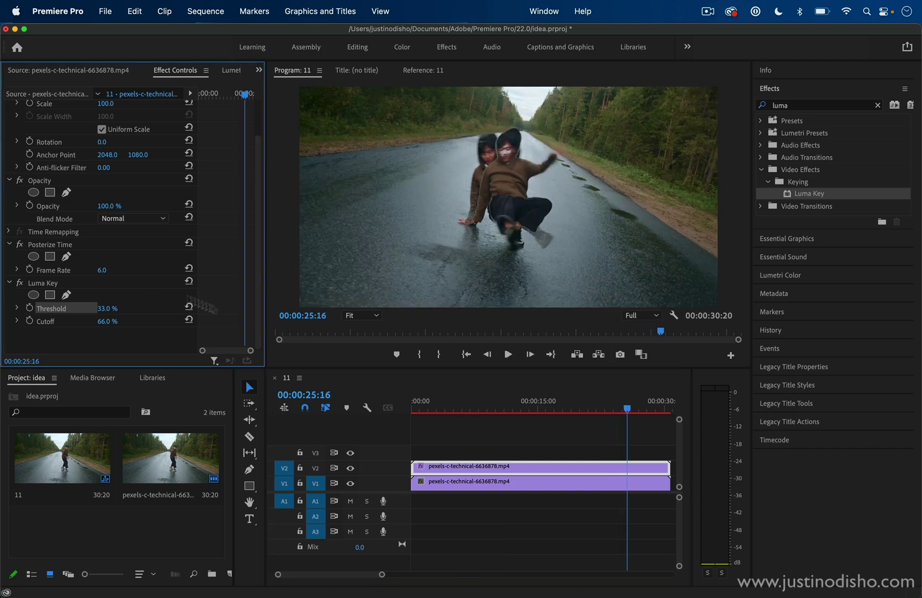
click(417, 410)
key(space)
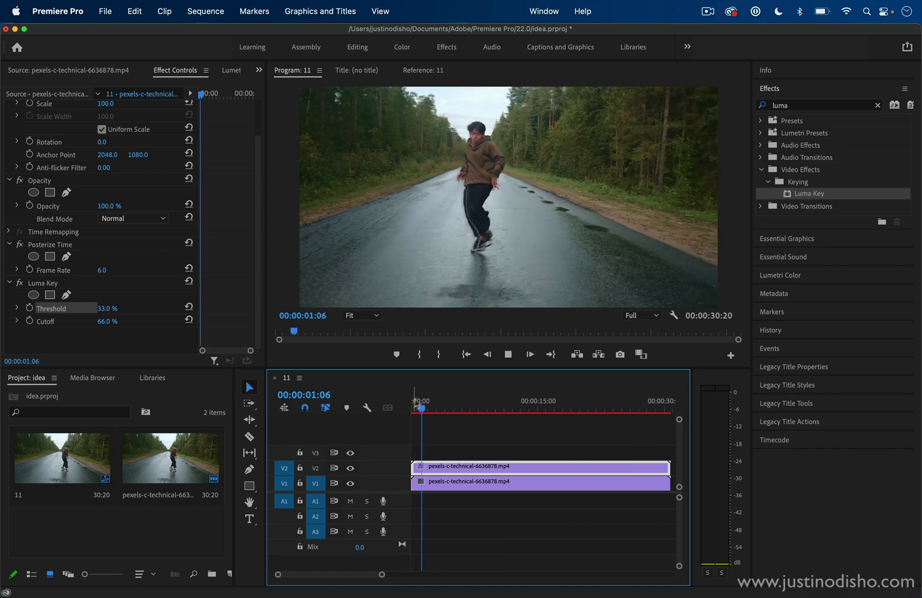
key(space)
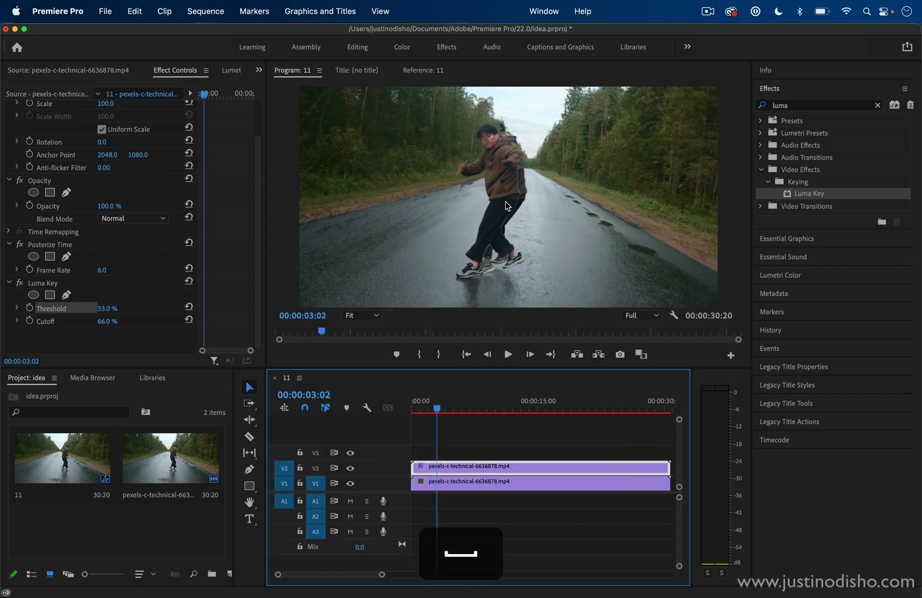
Set the Posterize Time frame rate on the V2 clip to 12 and preview the stutter
click(106, 270)
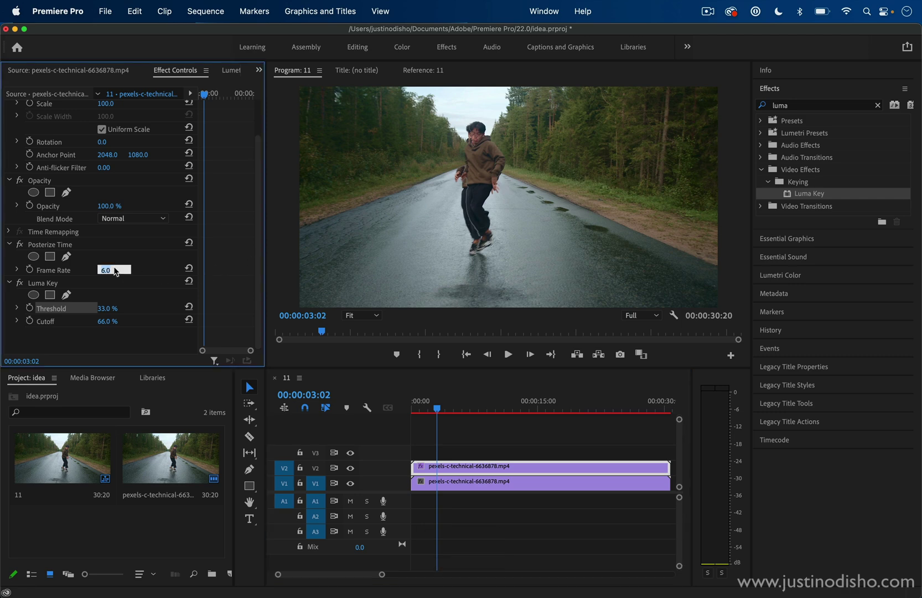
text(12)
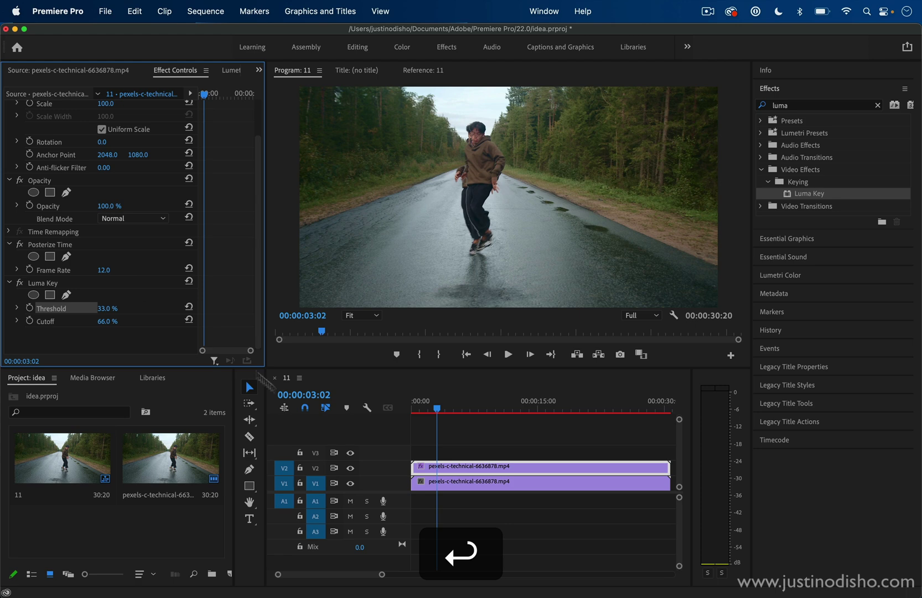
key(space)
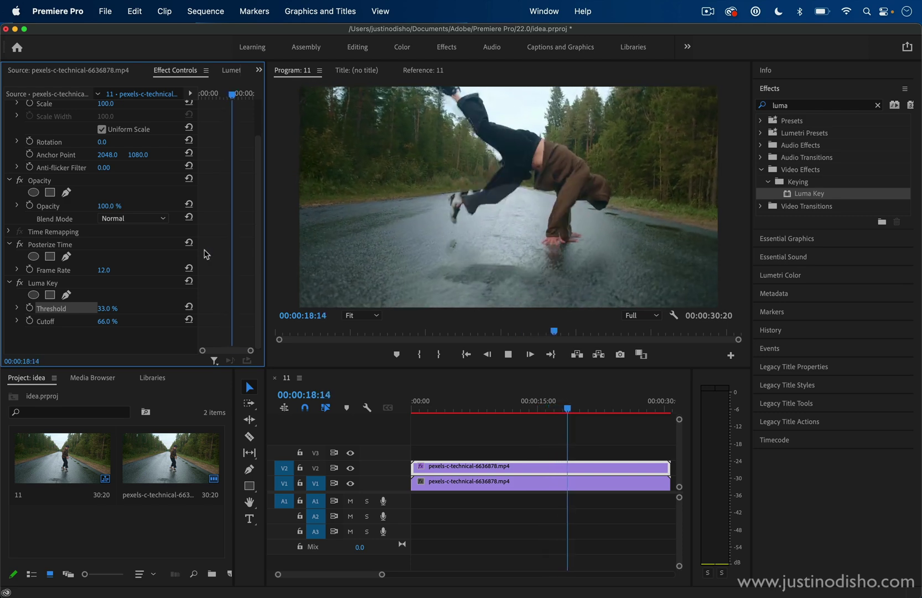
key(space)
Replay the sequence from near the start, then try a frame rate of 1
click(421, 409)
key(space)
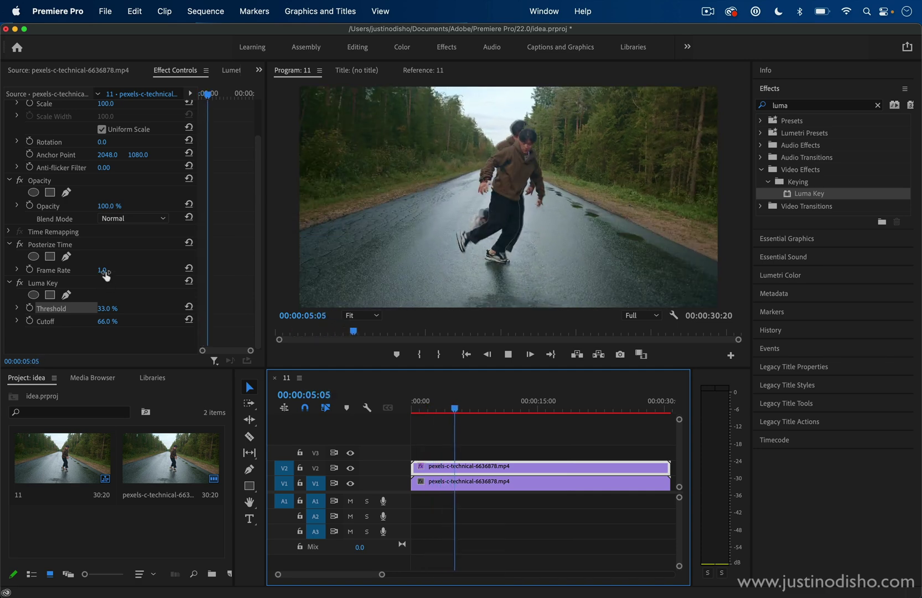
key(space)
click(115, 271)
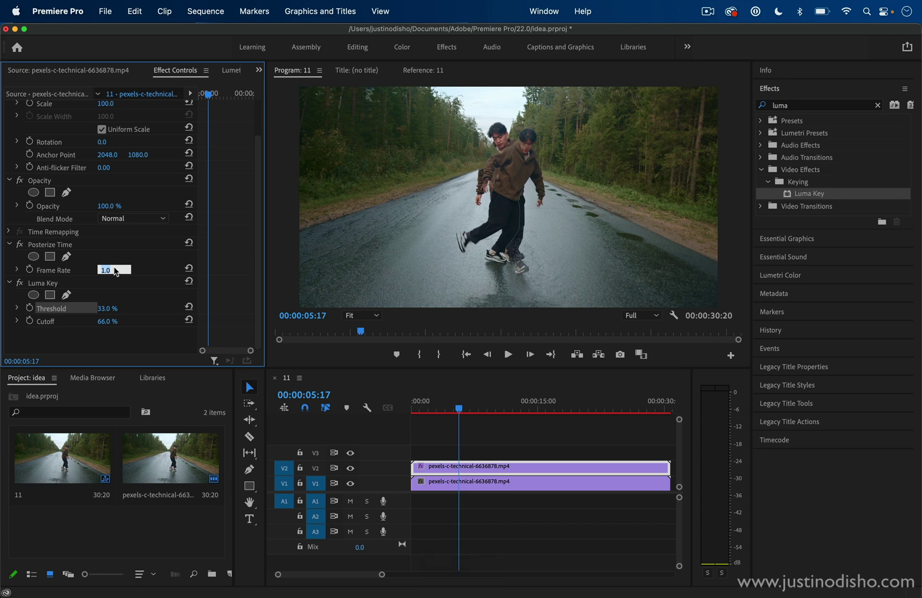
text(1)
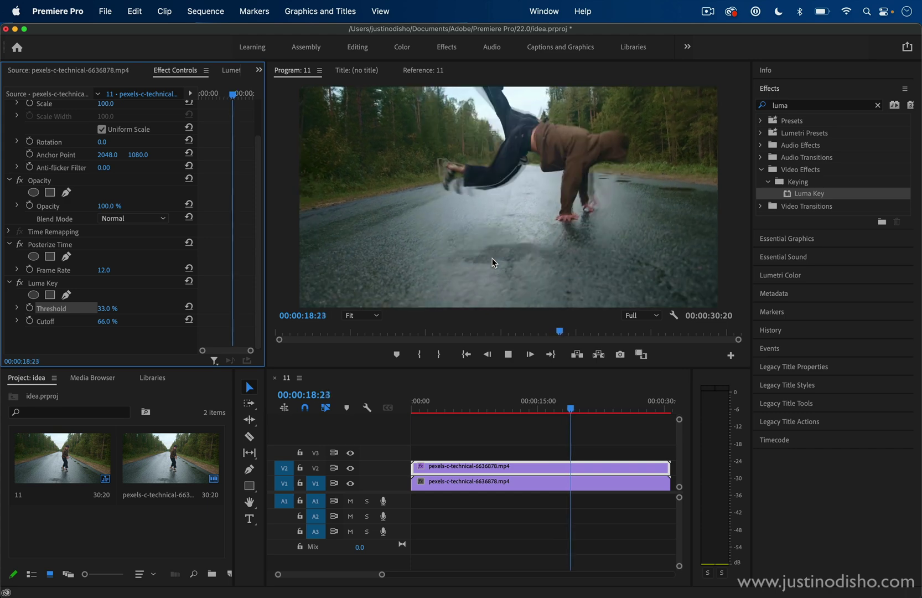
Stop playback, search Effects for 'tint' and select Tint in the results
key(space)
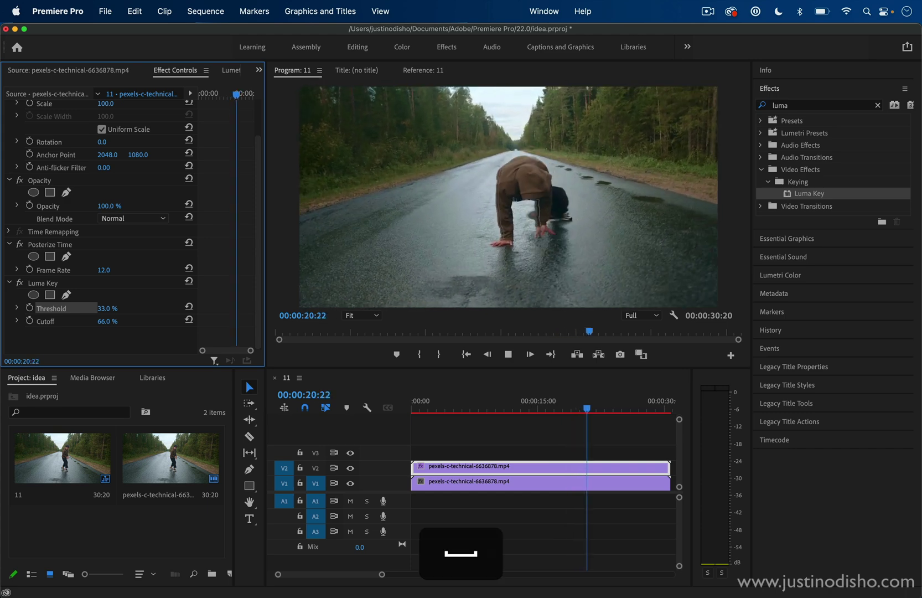
click(814, 110)
text(tint)
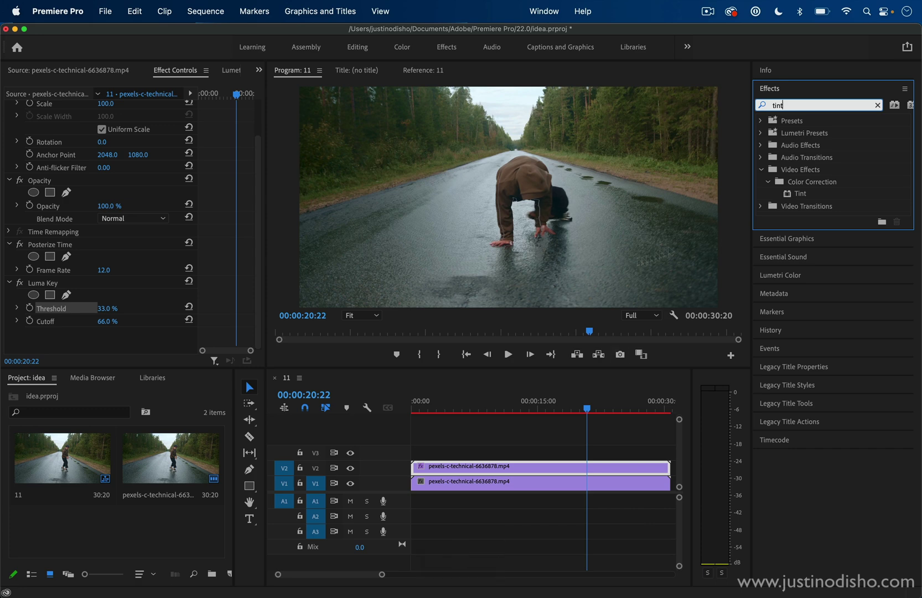
click(811, 198)
Try the Invert effect on the V2 and V1 clips, undoing each one
click(878, 106)
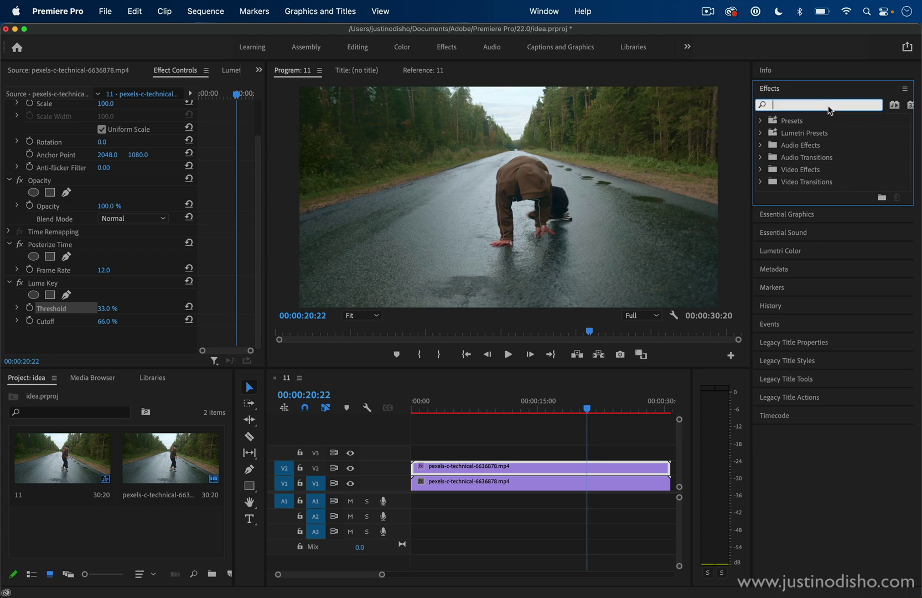
text(invert)
drag(803, 218, 485, 468)
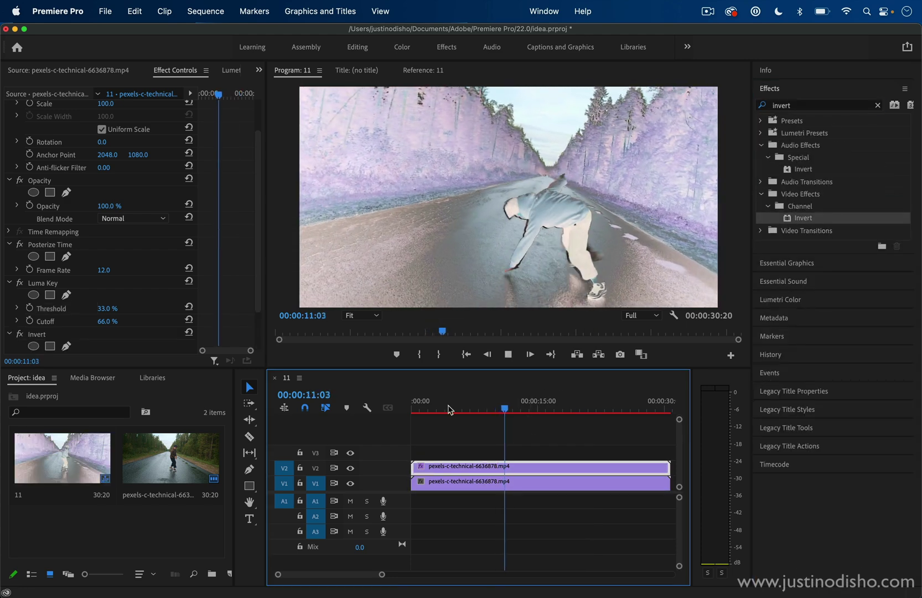
key(space)
key(cmd+z)
drag(803, 217, 474, 482)
key(space)
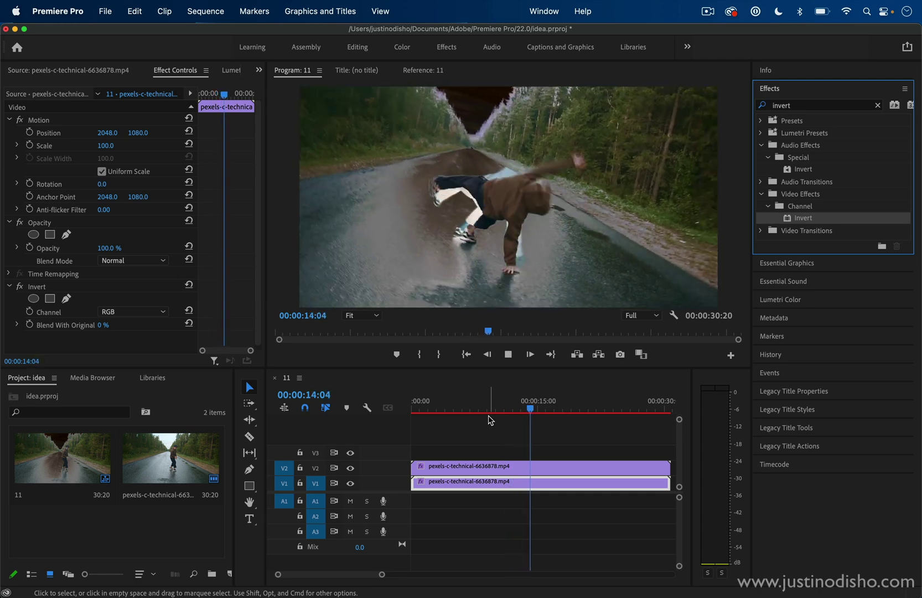
key(space)
key(super+z)
Apply Tint to the V2 clip, play it back, and select the Tint effect
double_click(800, 105)
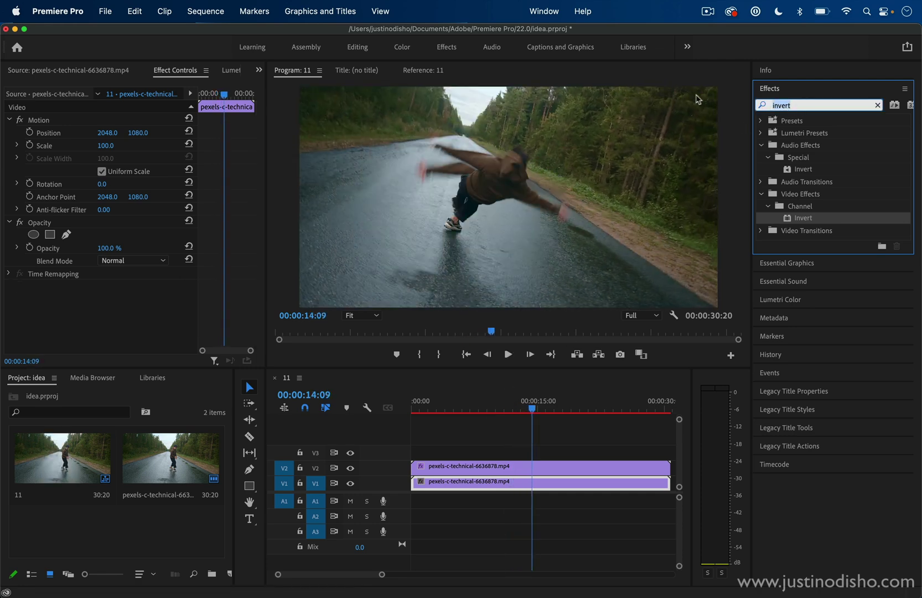
text(tint)
drag(801, 193, 651, 317)
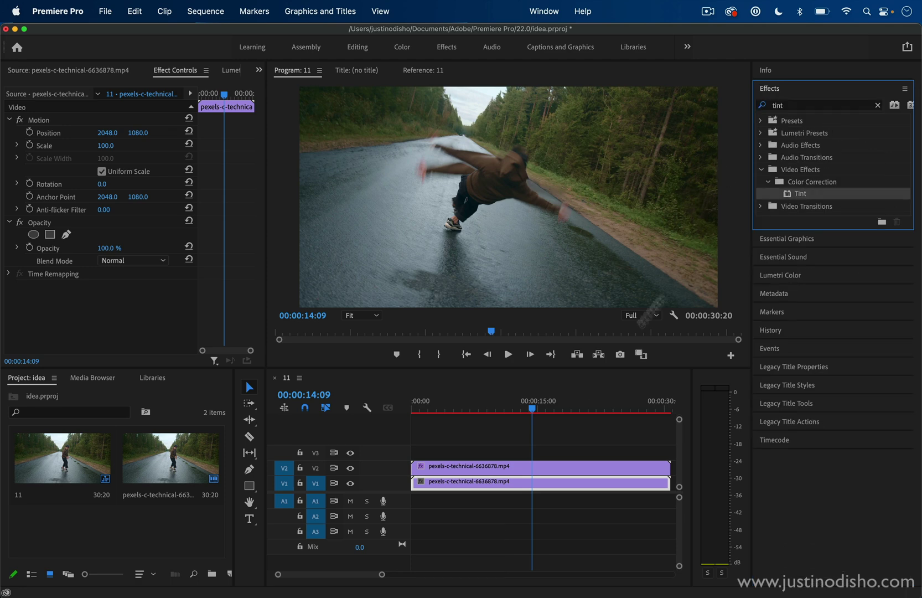
drag(537, 458, 531, 465)
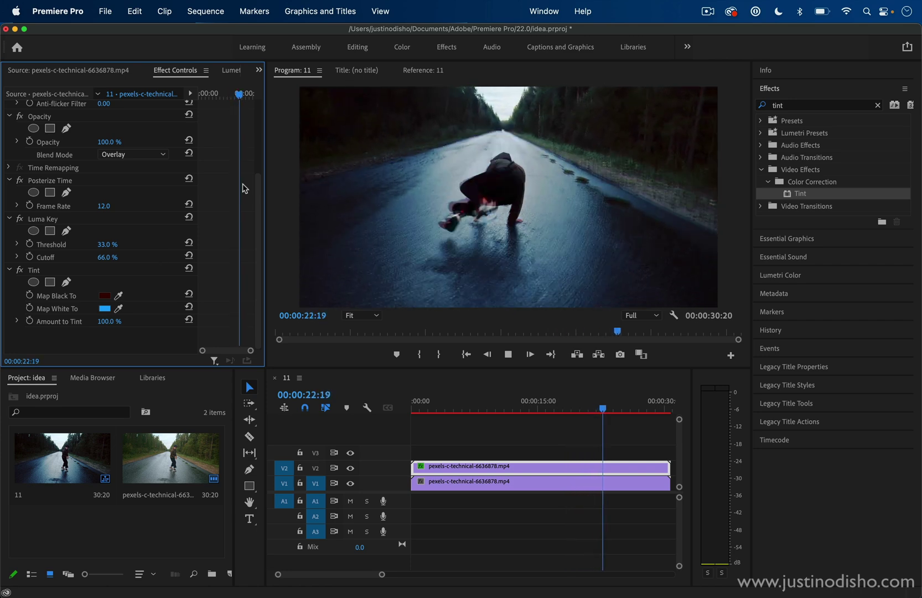
key(space)
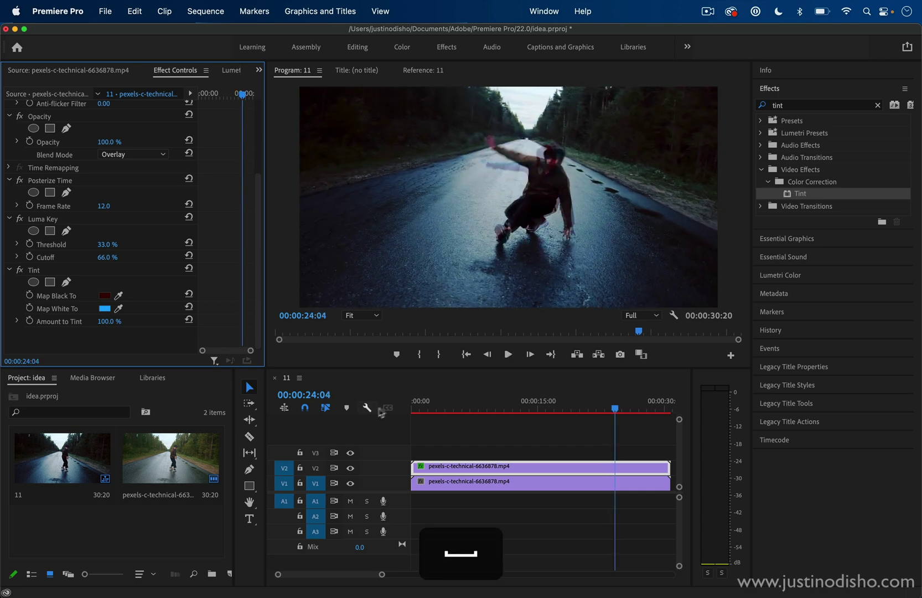
click(413, 401)
click(36, 269)
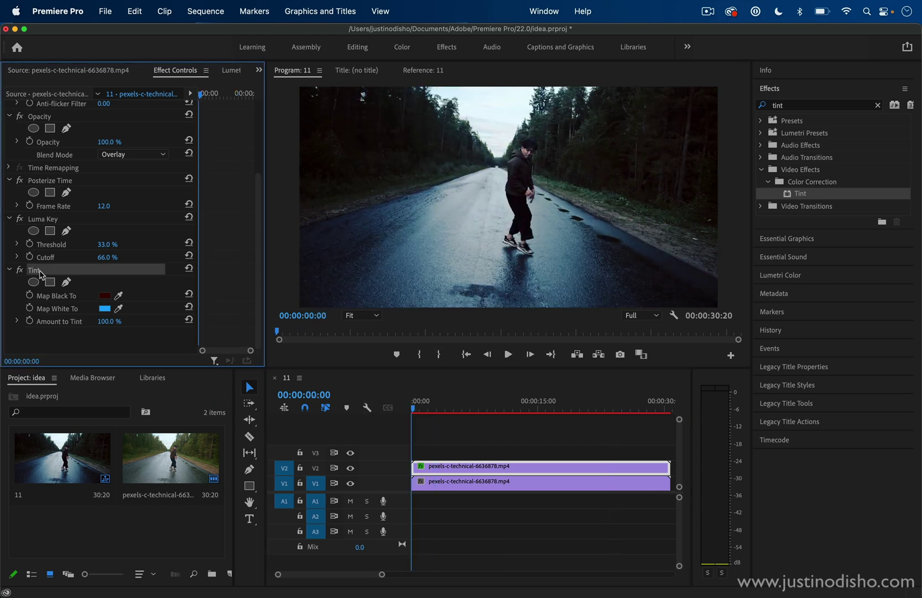
Delete the Tint effect from the V2 clip and play the sequence with natural colors
key(Delete)
key(space)
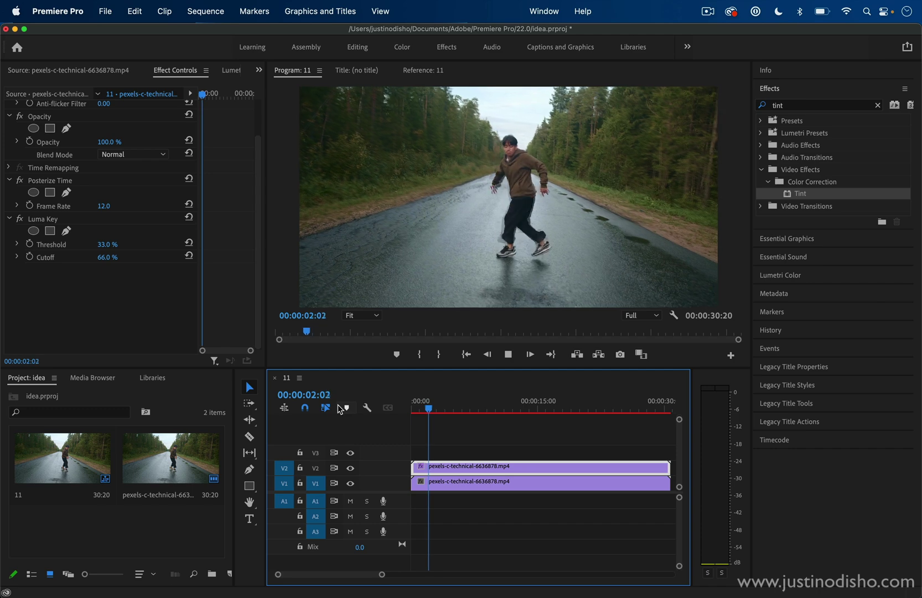